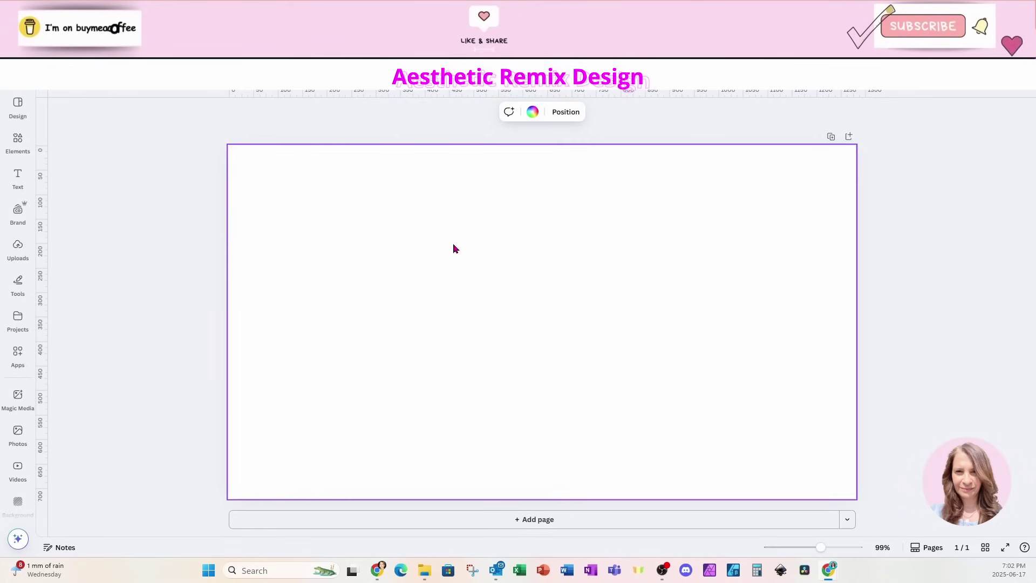
- Add the curly-haired woman's portrait from recently used elements to the blank thumbnail
left_click(51, 76)
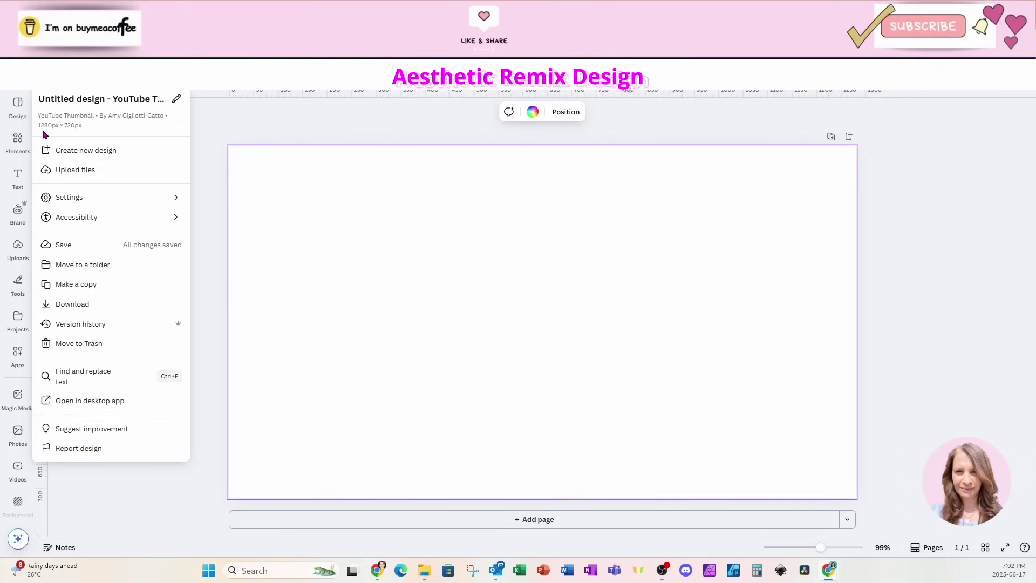
left_click(585, 236)
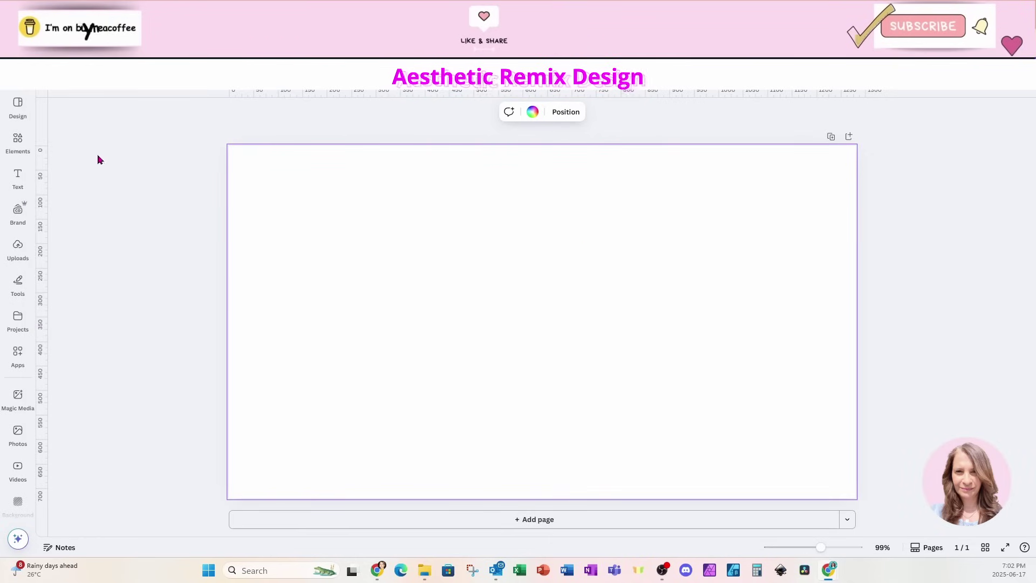
left_click(19, 142)
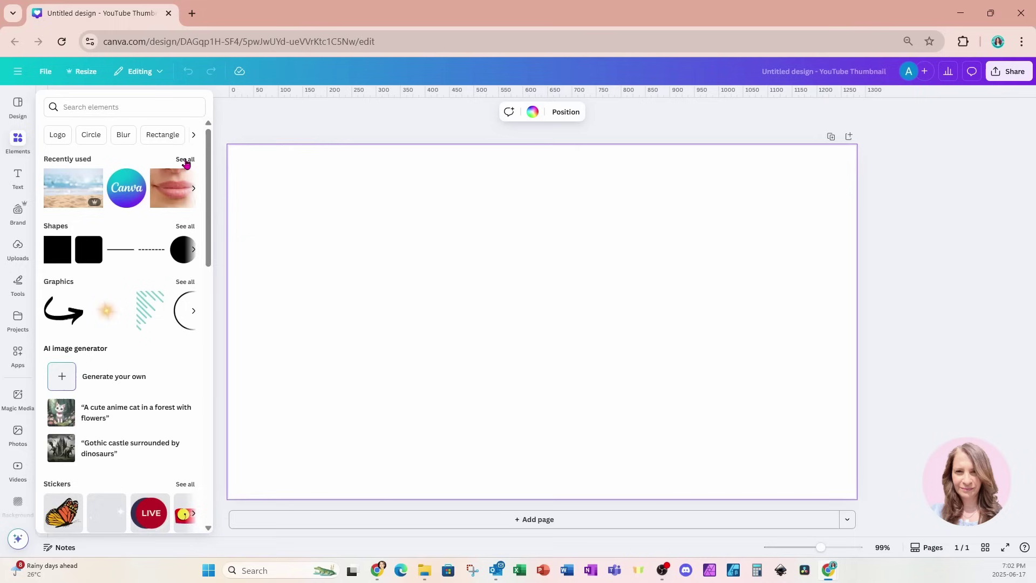
left_click(185, 160)
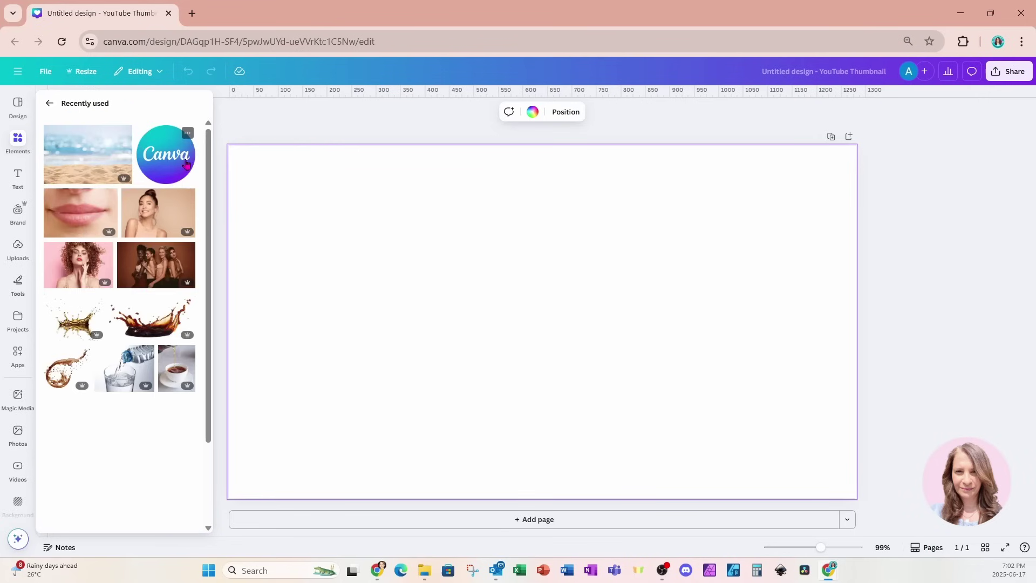
left_click(82, 267)
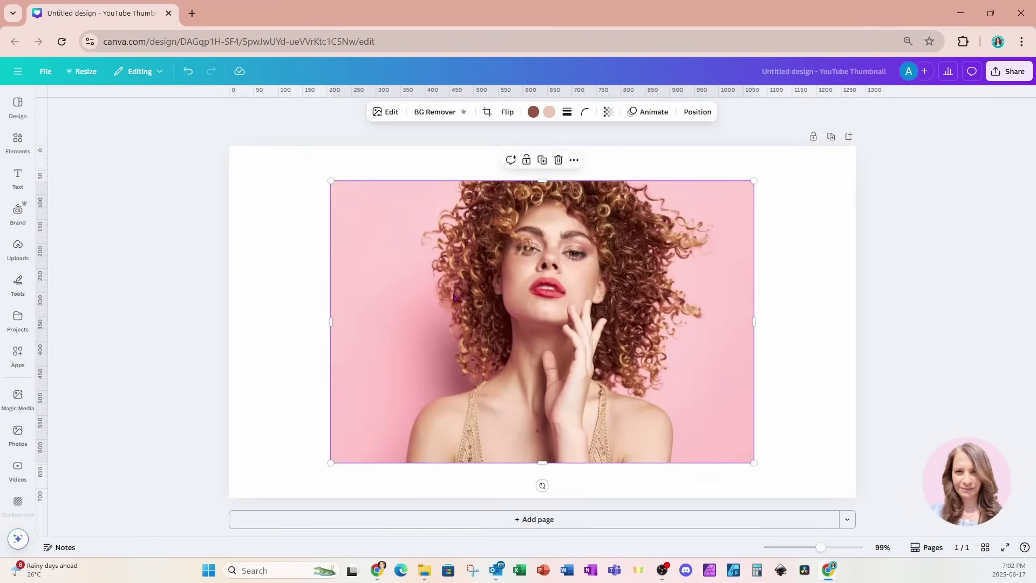
- Search the apps for 'rep' and open the Replicator app in this design
left_click(18, 354)
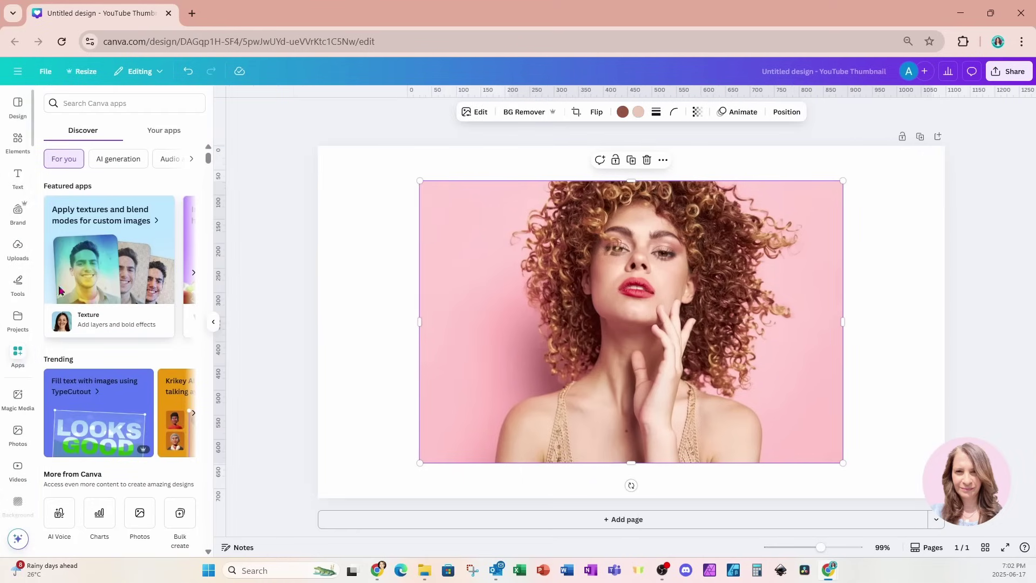
left_click(123, 108)
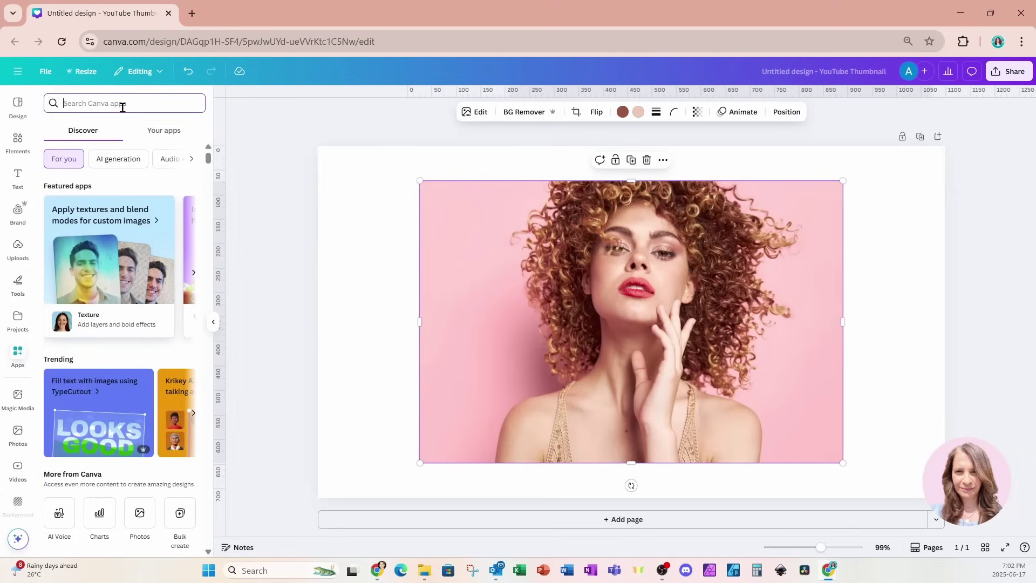
type("rep")
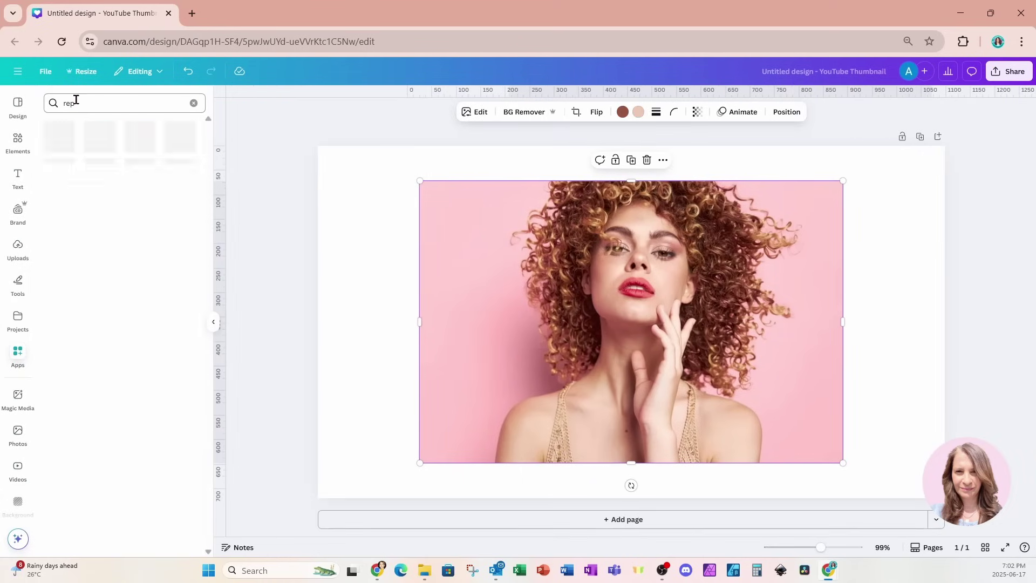
left_click(95, 151)
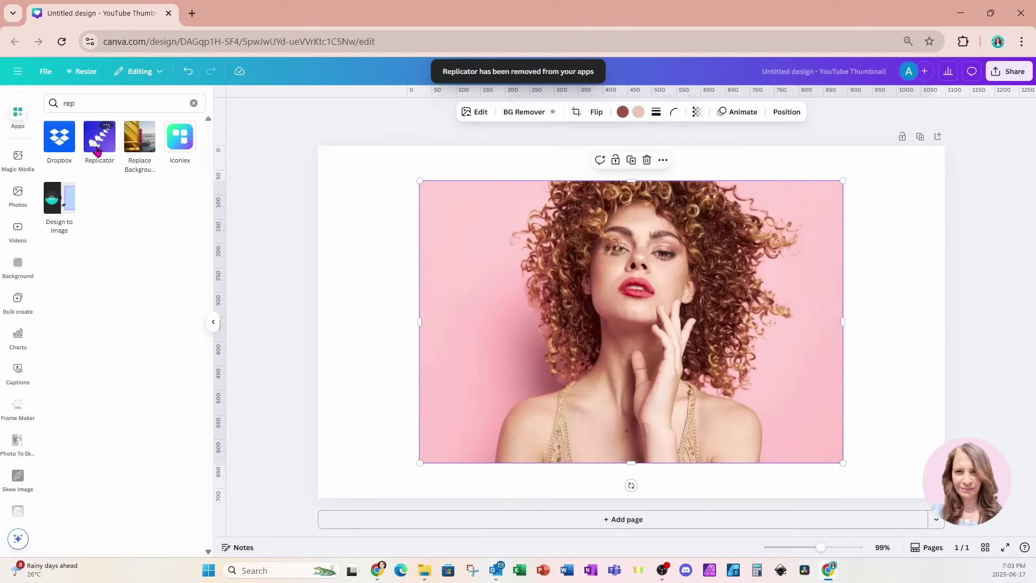
left_click(98, 151)
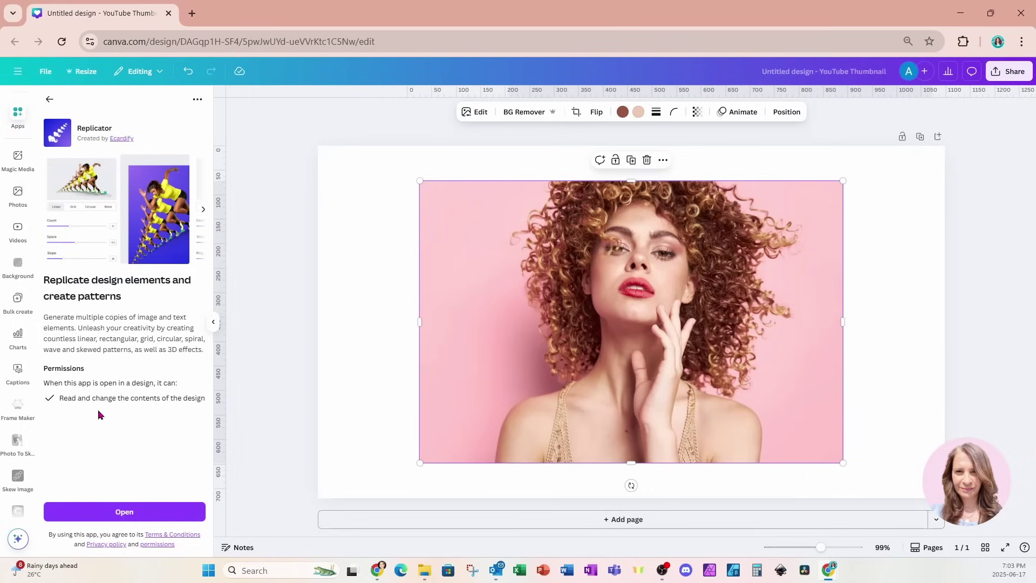
left_click(64, 513)
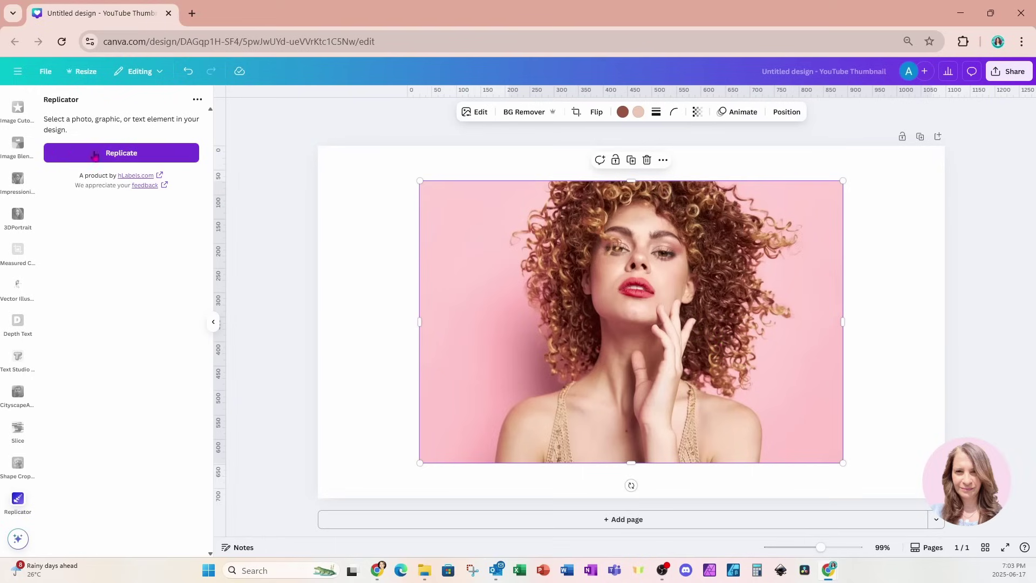
- Replicate the portrait as a grid with 3 columns and 3 rows
left_click(63, 156)
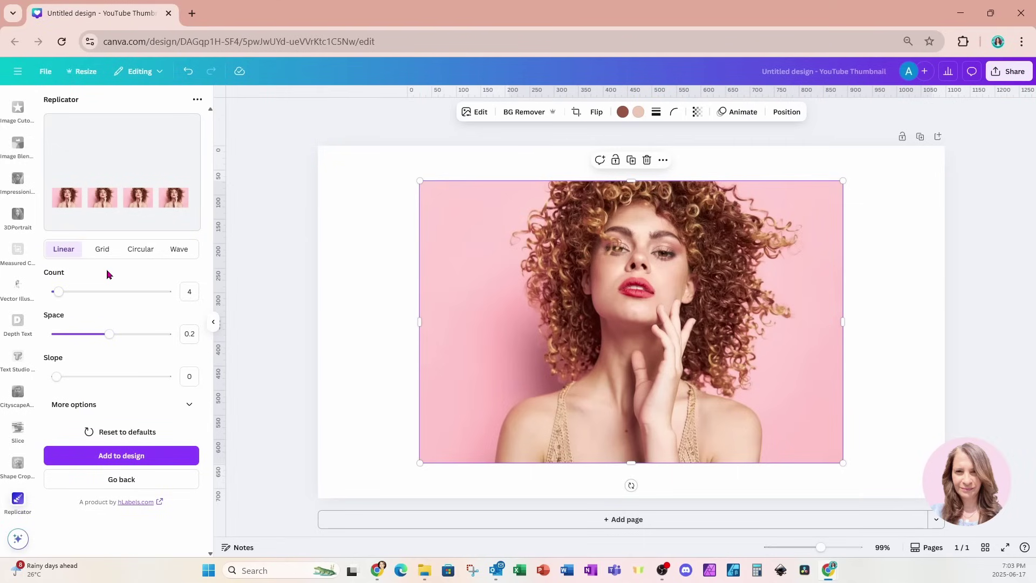
left_click(103, 252)
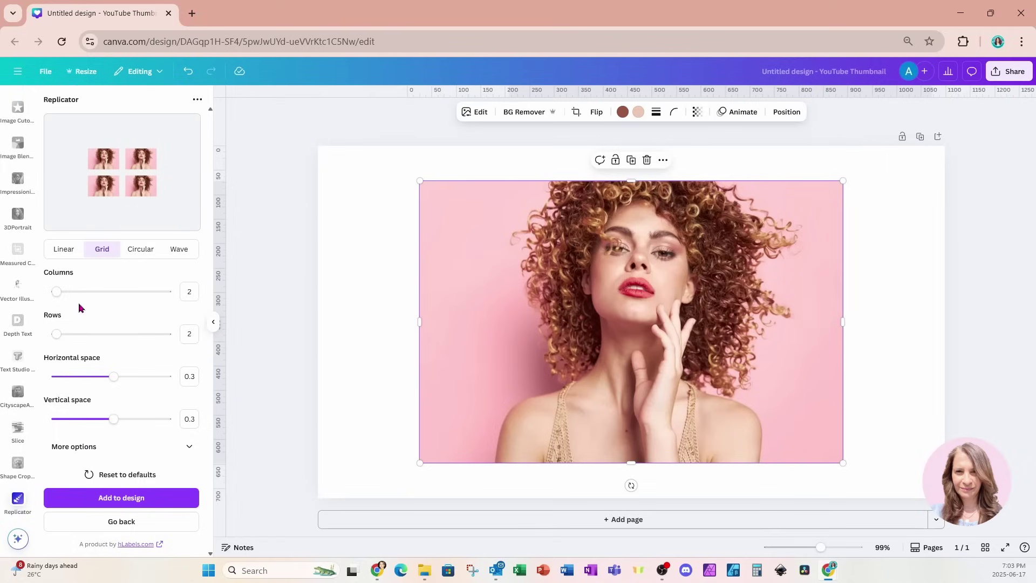
double_click(193, 293)
key("BackSpace")
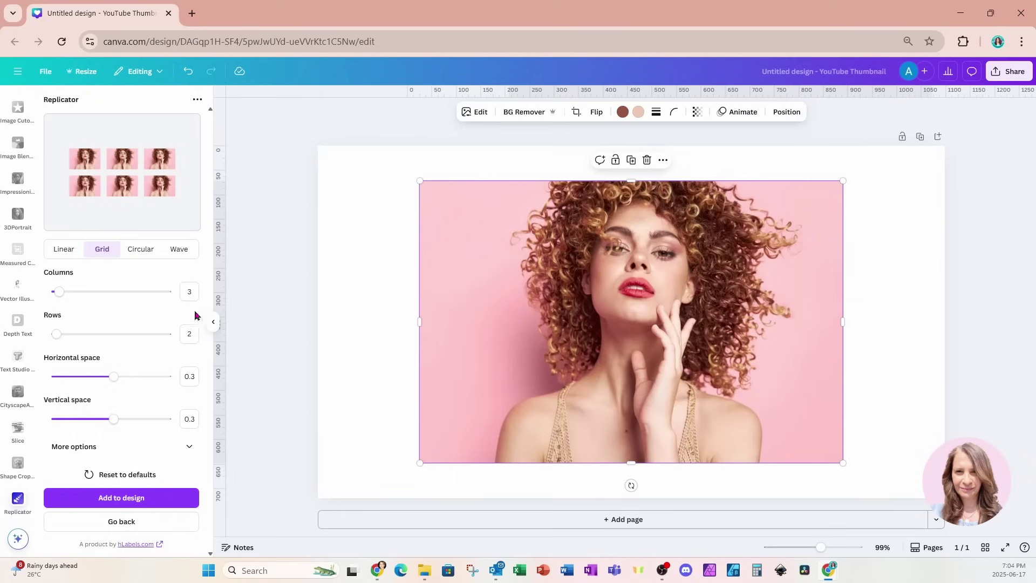
left_click(190, 334)
double_click(193, 336)
type("3")
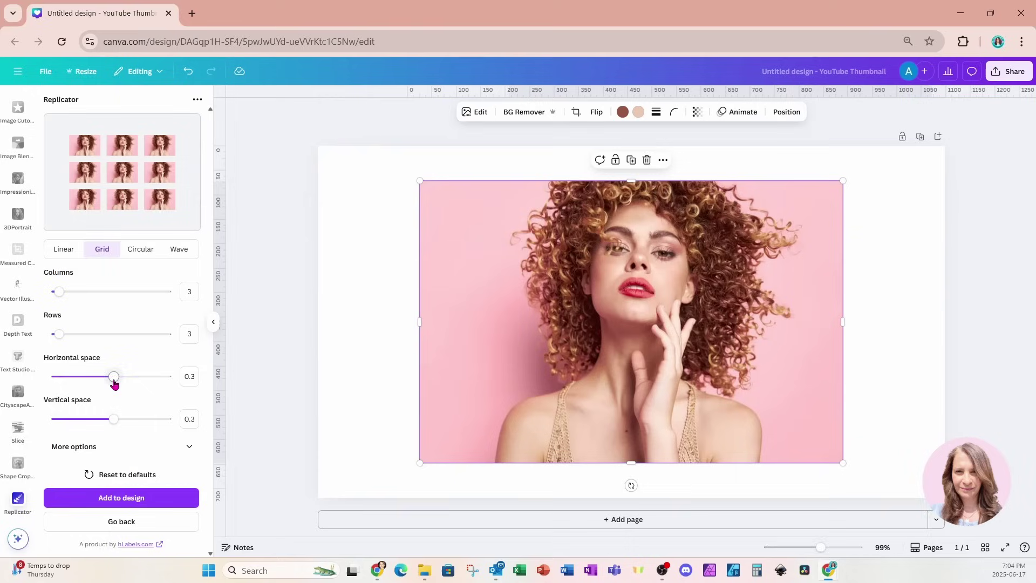
- Set both horizontal and vertical spacing between the copies to 0
left_click(189, 376)
type("0")
key("Return")
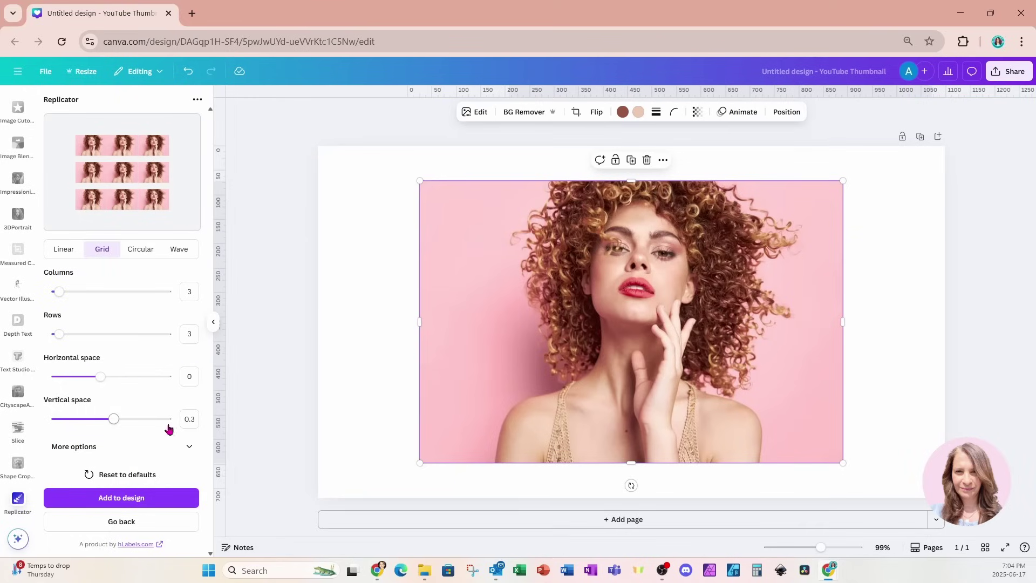
left_click(186, 421)
type("0")
key("Return")
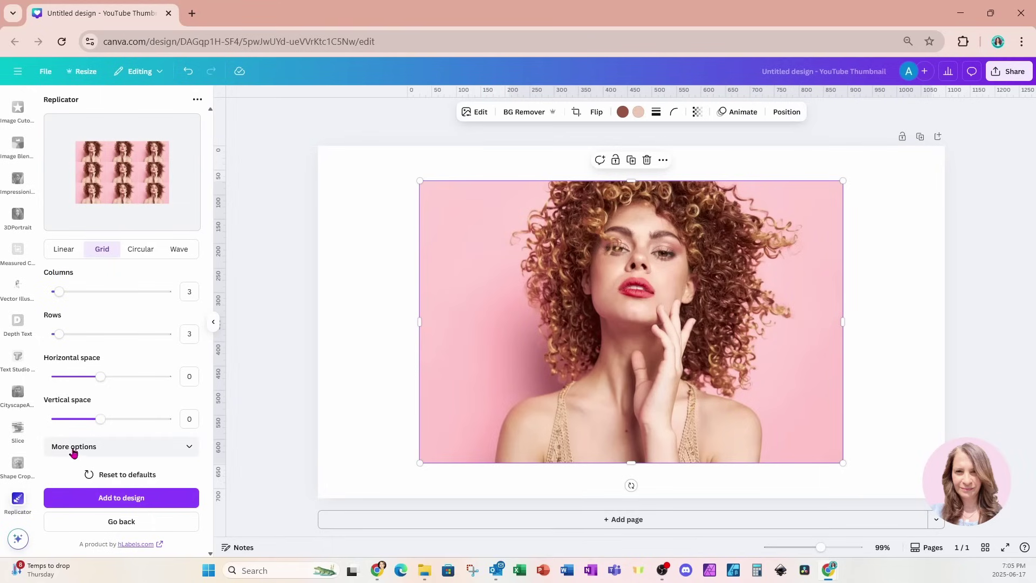
- Add the 3×3 portrait grid to the design and delete the original single photo
left_click(190, 447)
scroll(191, 450, "down", 1)
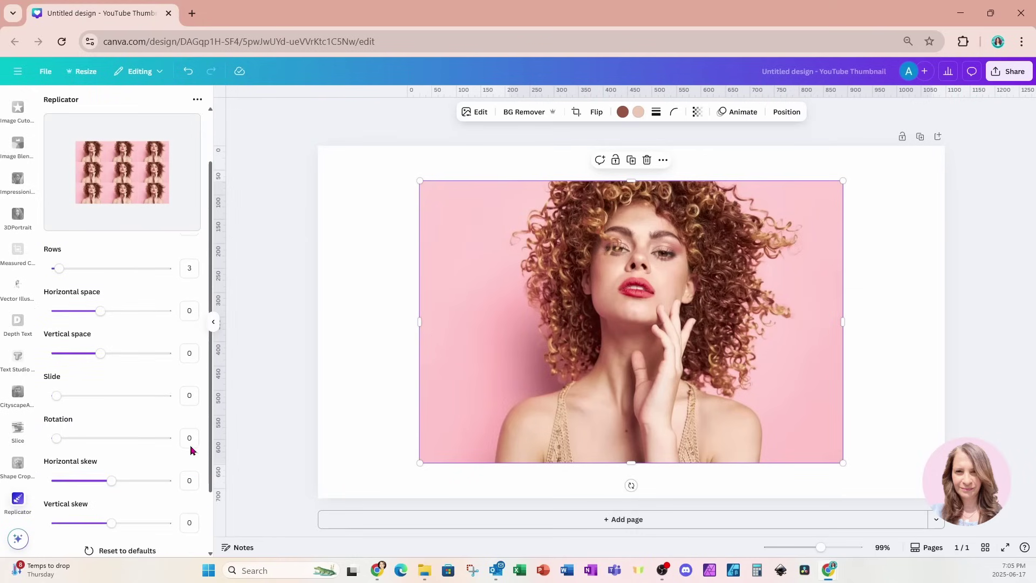
scroll(130, 473, "down", 2)
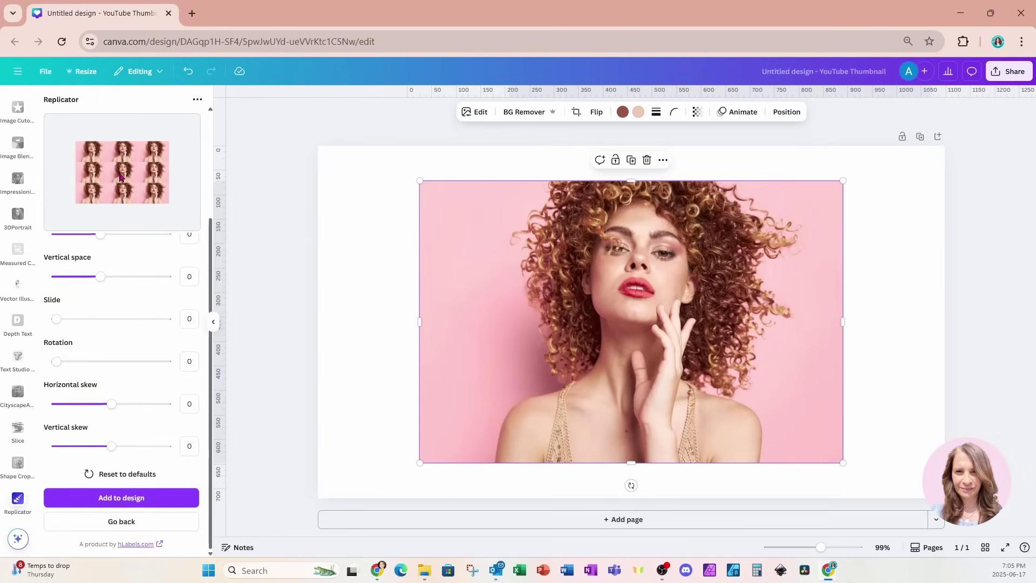
left_click(67, 504)
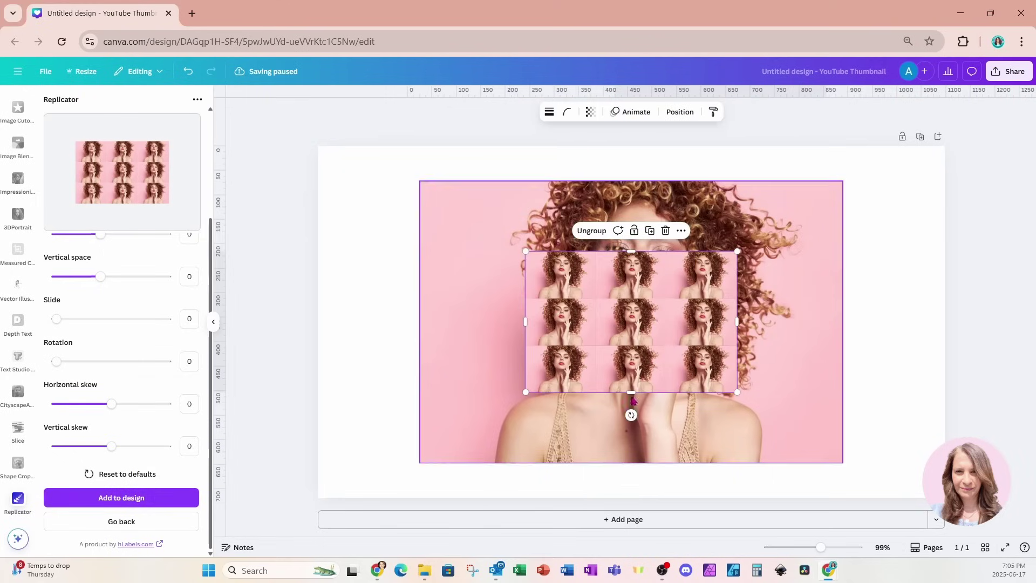
left_click(782, 353)
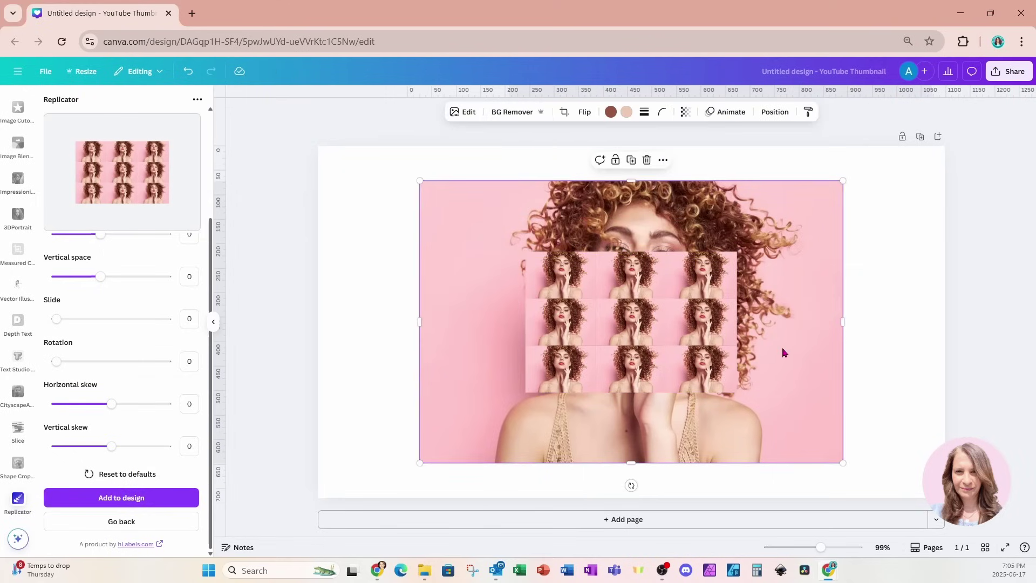
key("Delete")
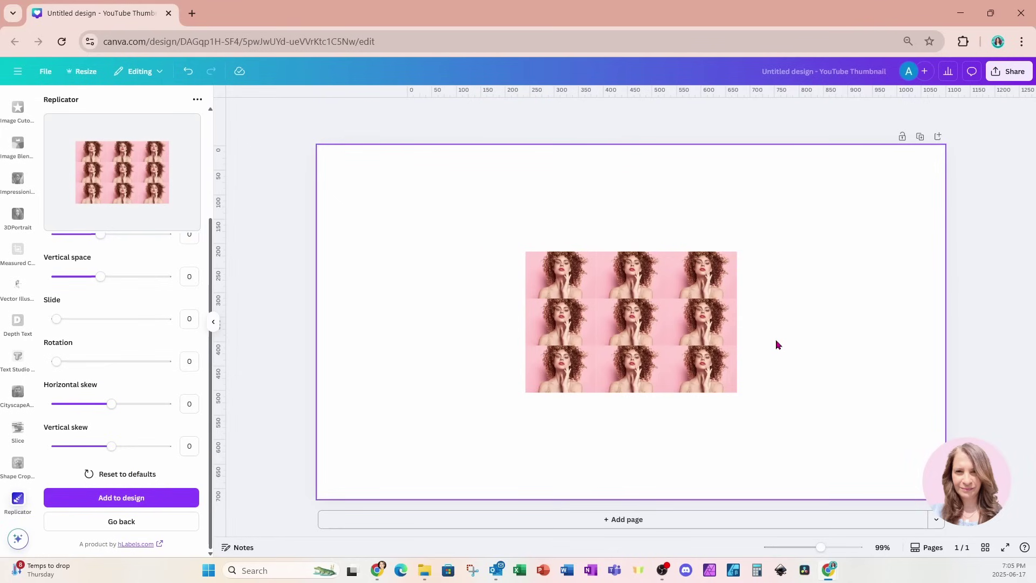
- Stretch the grid to cover the full 1280×720 page edge to edge
left_click(708, 329)
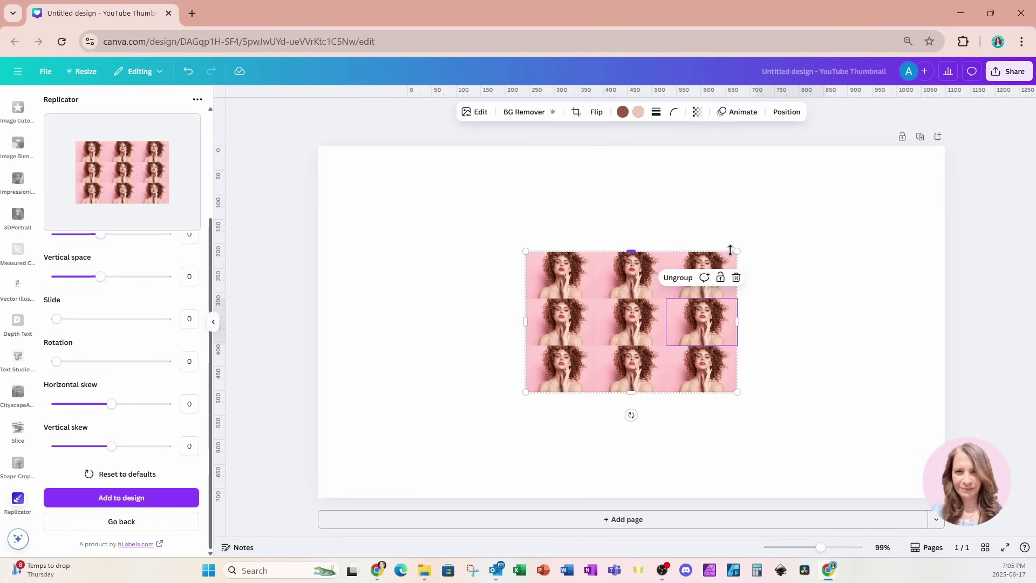
left_click_drag(737, 251, 907, 159)
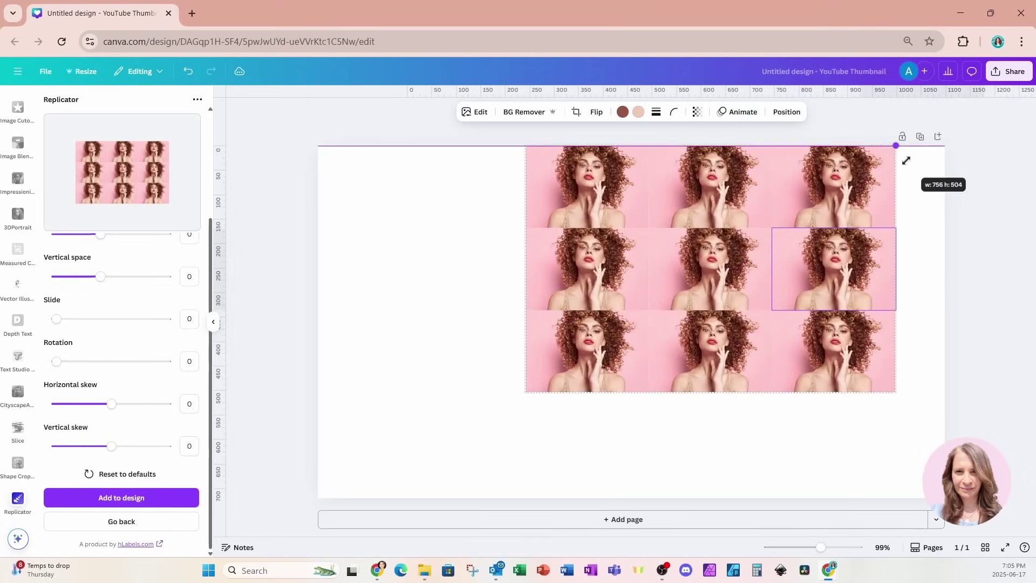
left_click_drag(525, 392, 352, 481)
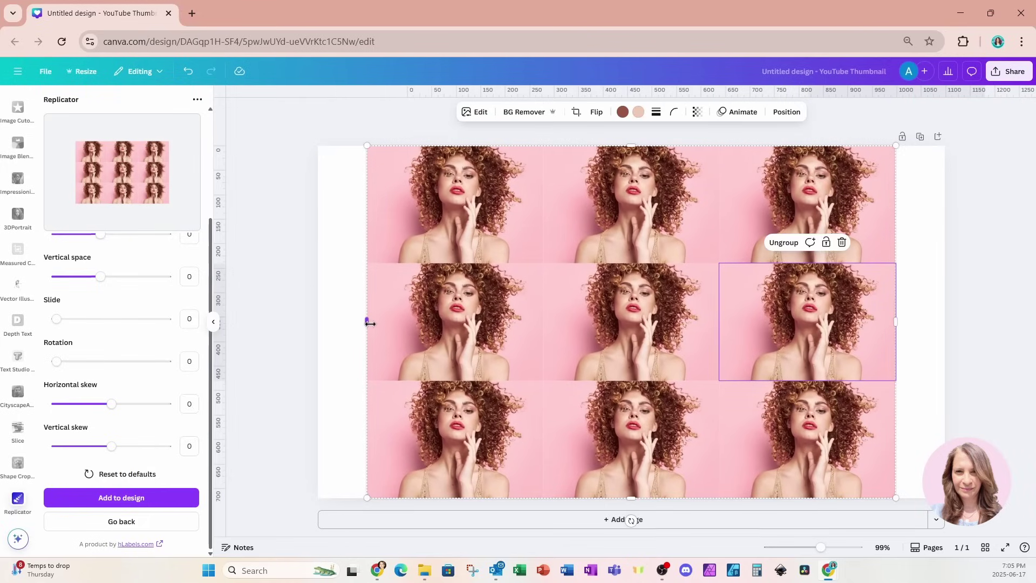
left_click_drag(368, 322, 318, 322)
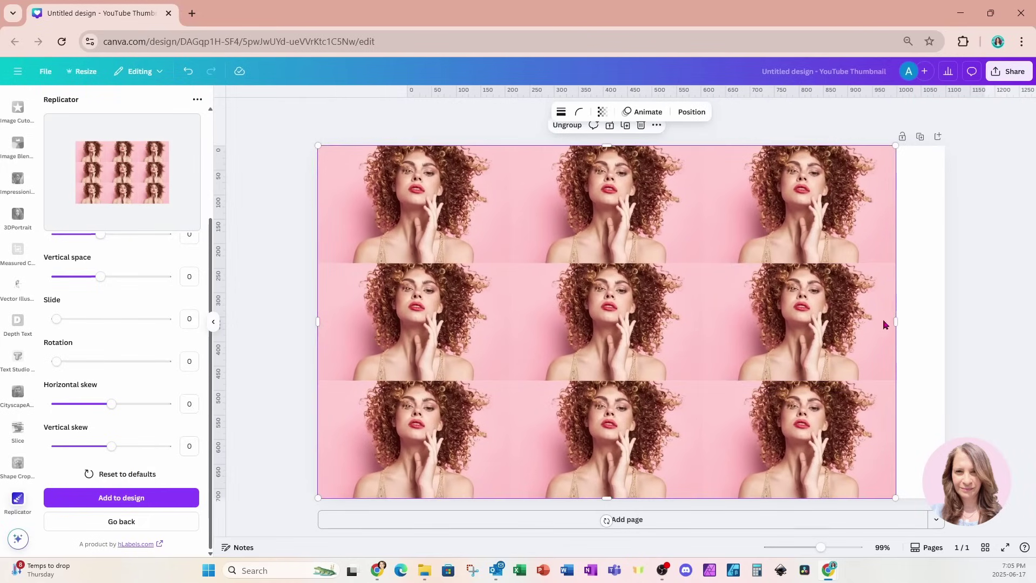
left_click_drag(896, 322, 944, 321)
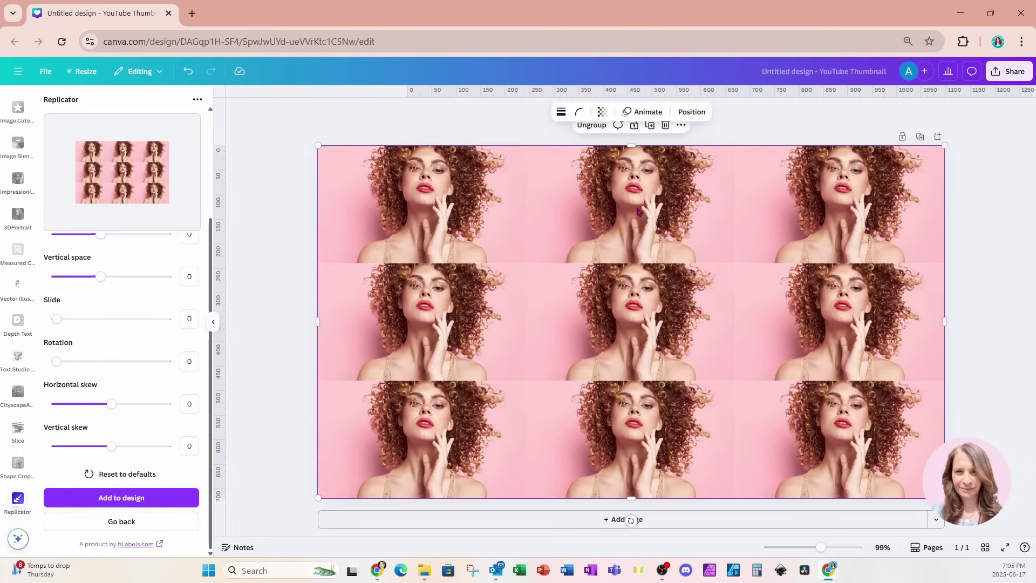
- Crop the top-middle tile, enlarging the portrait and shifting it to frame her eyes and curls
double_click(606, 218)
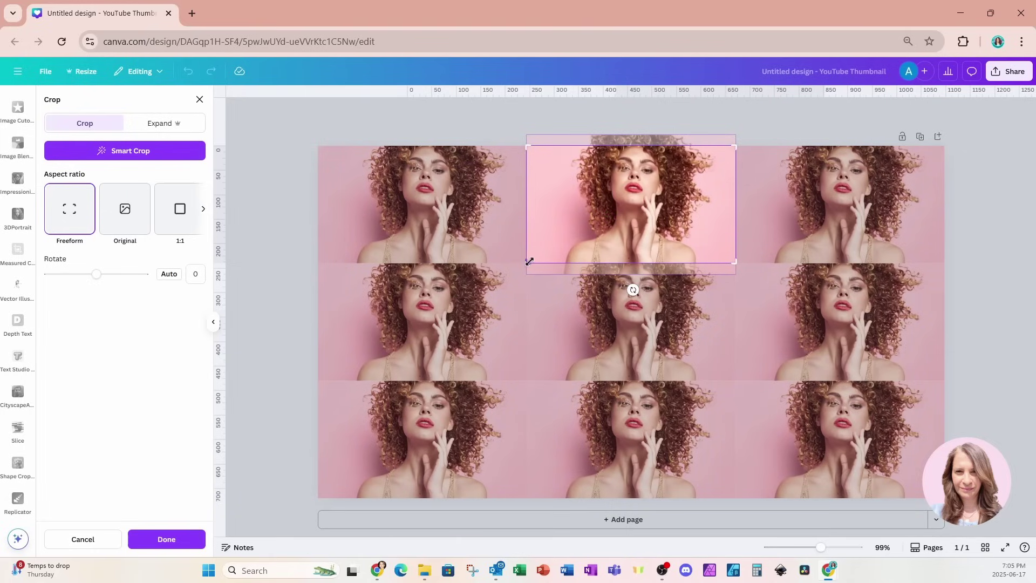
left_click_drag(529, 261, 288, 434)
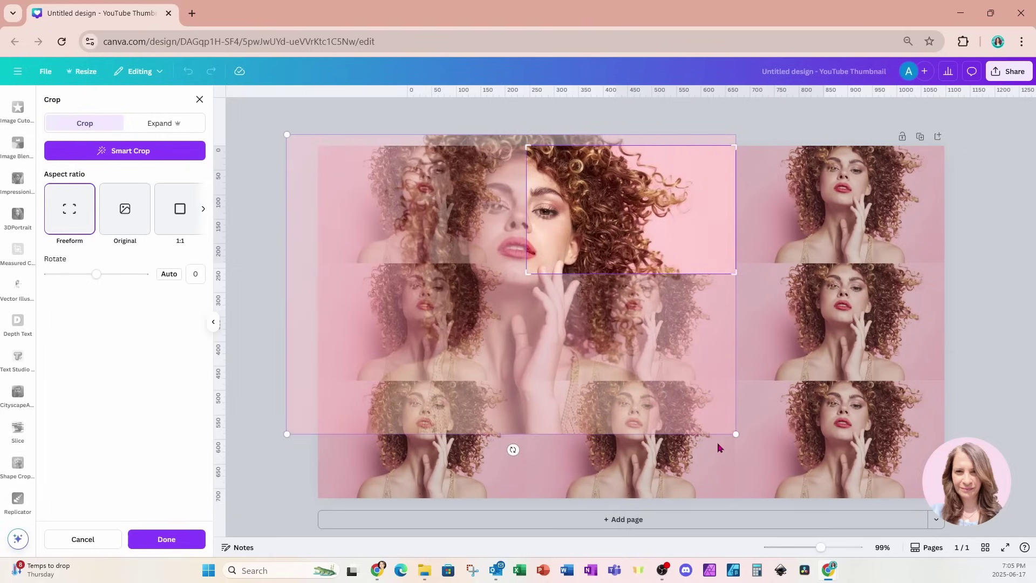
left_click_drag(735, 434, 876, 528)
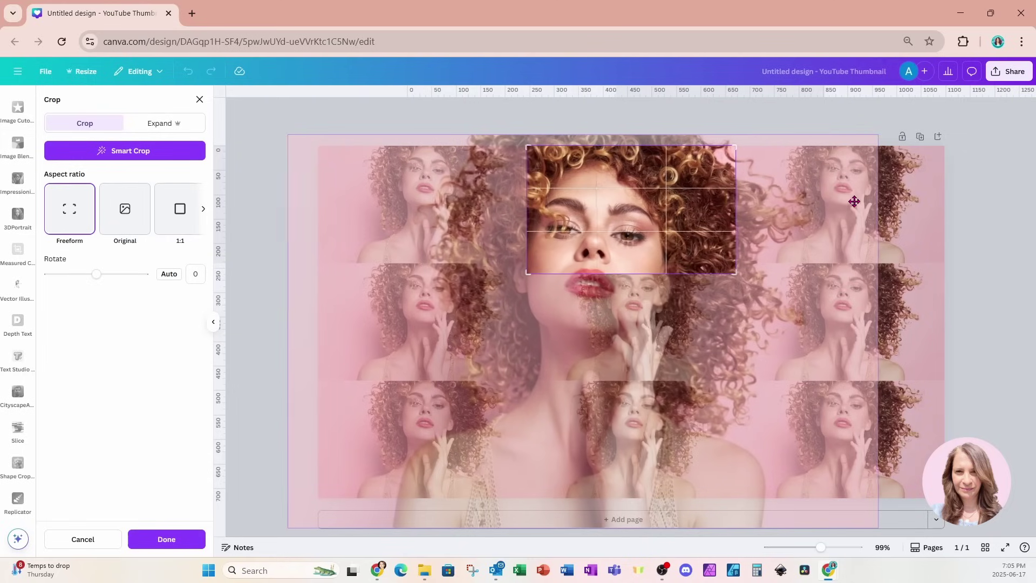
left_click_drag(855, 201, 884, 198)
left_click_drag(905, 134, 953, 126)
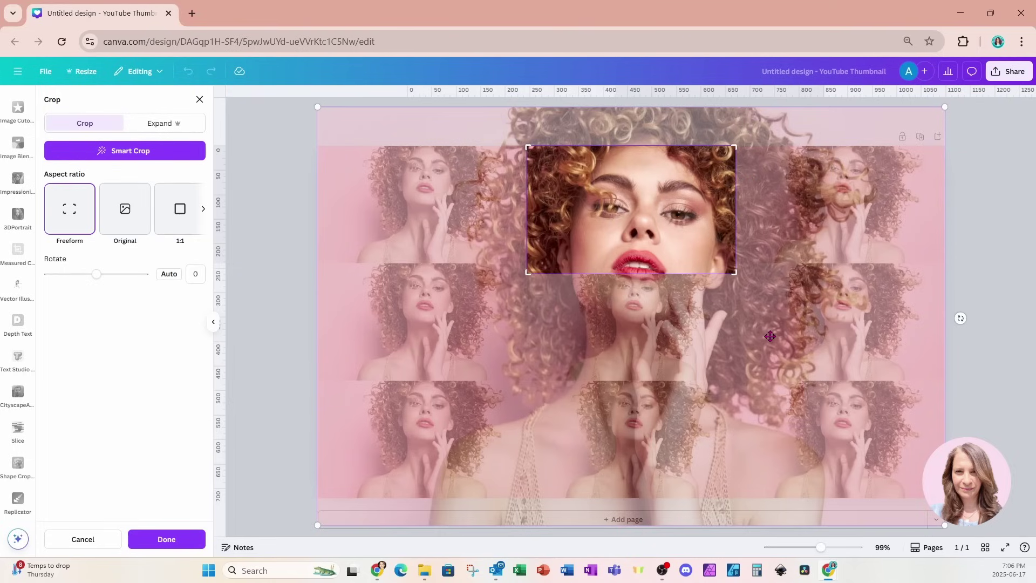
left_click_drag(770, 337, 770, 394)
scroll(777, 418, "down", 1)
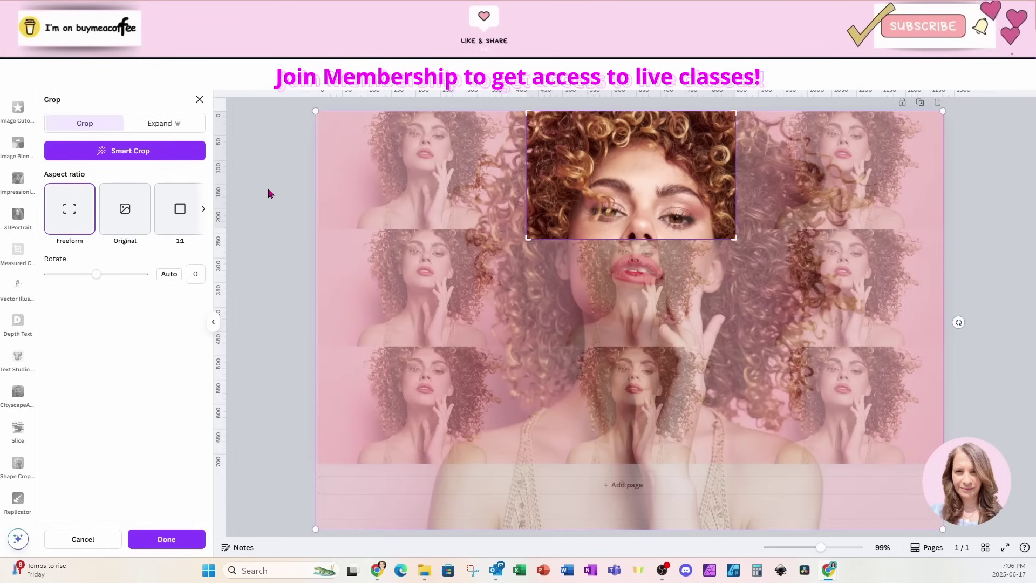
- Finish the top-middle crop, then enlarge and align the top-left tile's photo with its neighbours
left_click(298, 189)
double_click(475, 232)
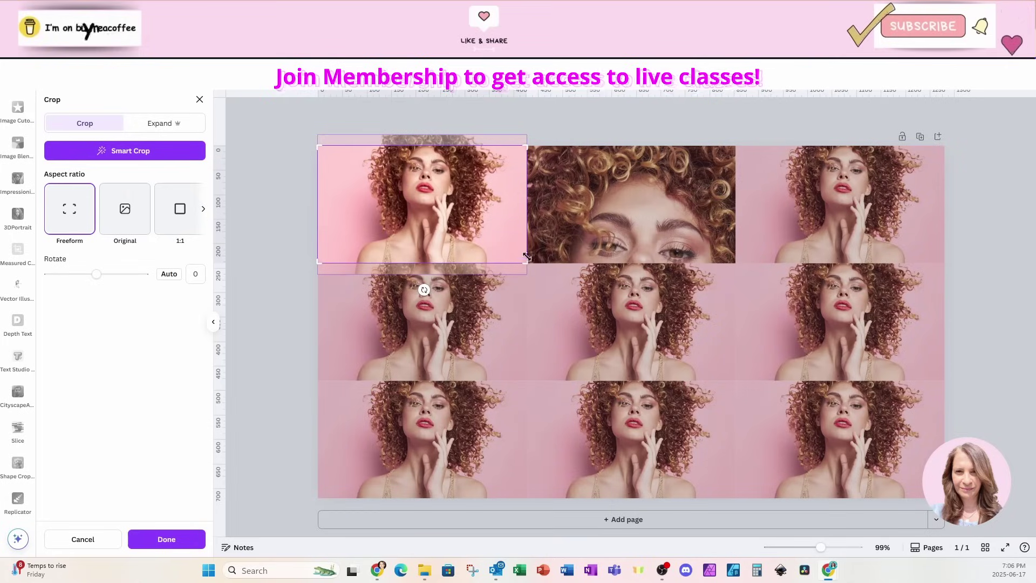
left_click_drag(526, 273, 946, 537)
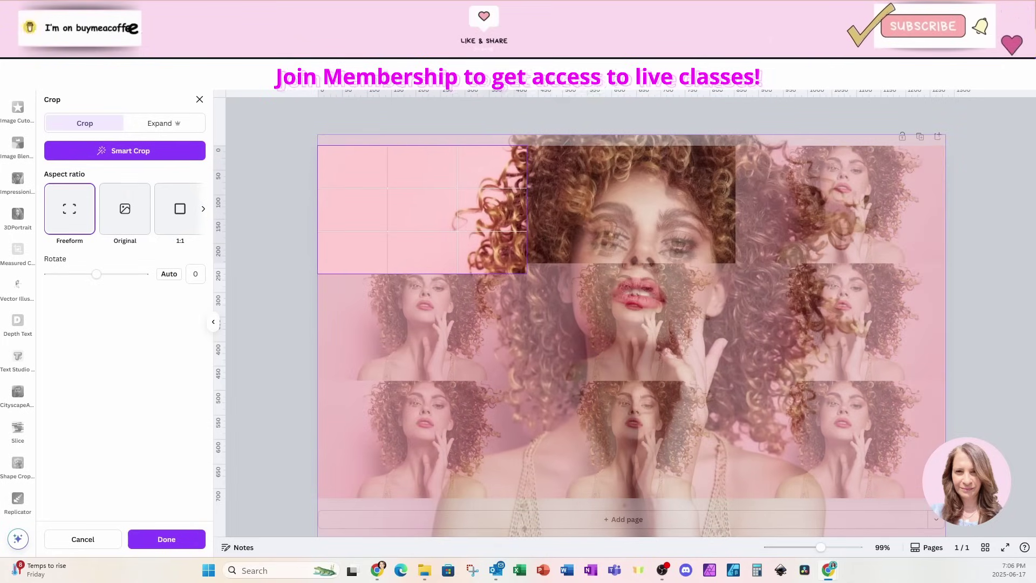
left_click_drag(860, 416, 863, 432)
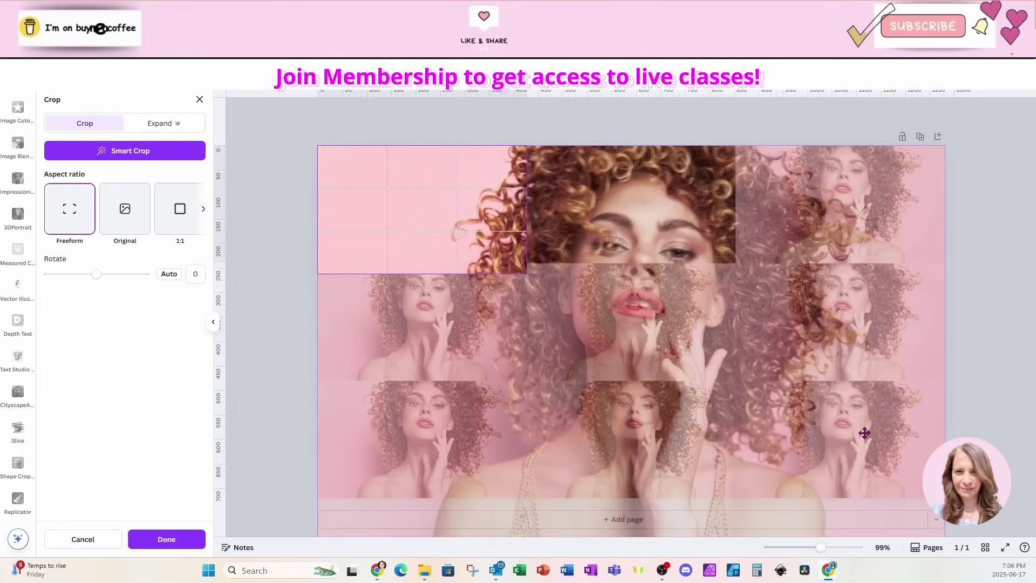
scroll(863, 433, "down", 1)
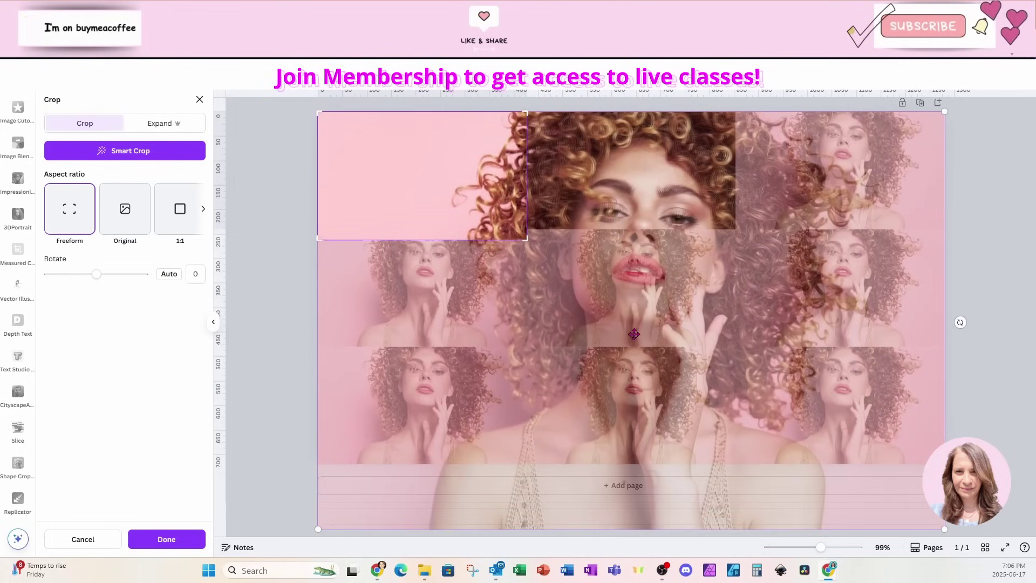
left_click_drag(668, 345, 667, 343)
left_click(300, 331)
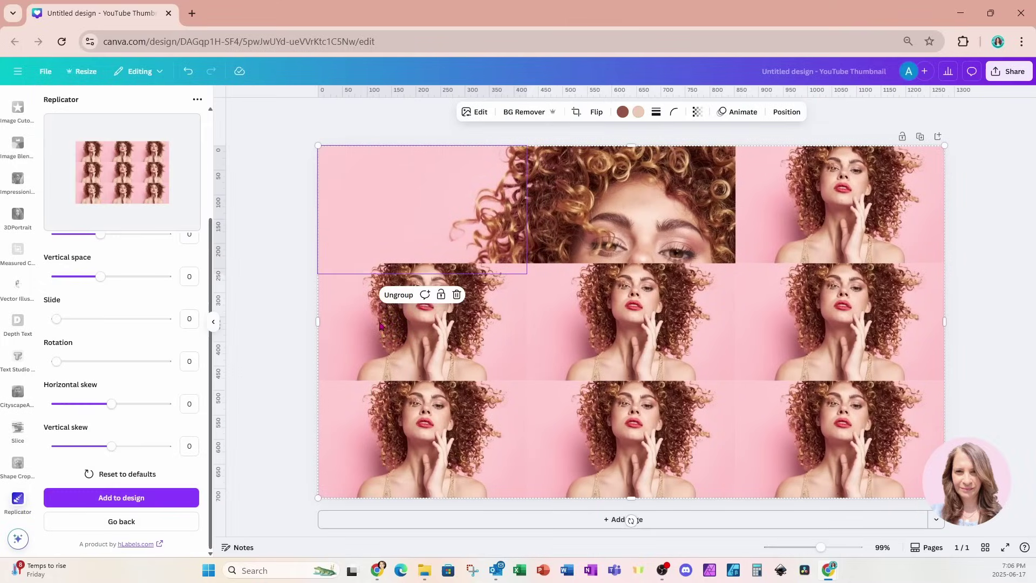
- Enlarge and align the middle-left and bottom-left tiles' photos to continue the big portrait
double_click(441, 337)
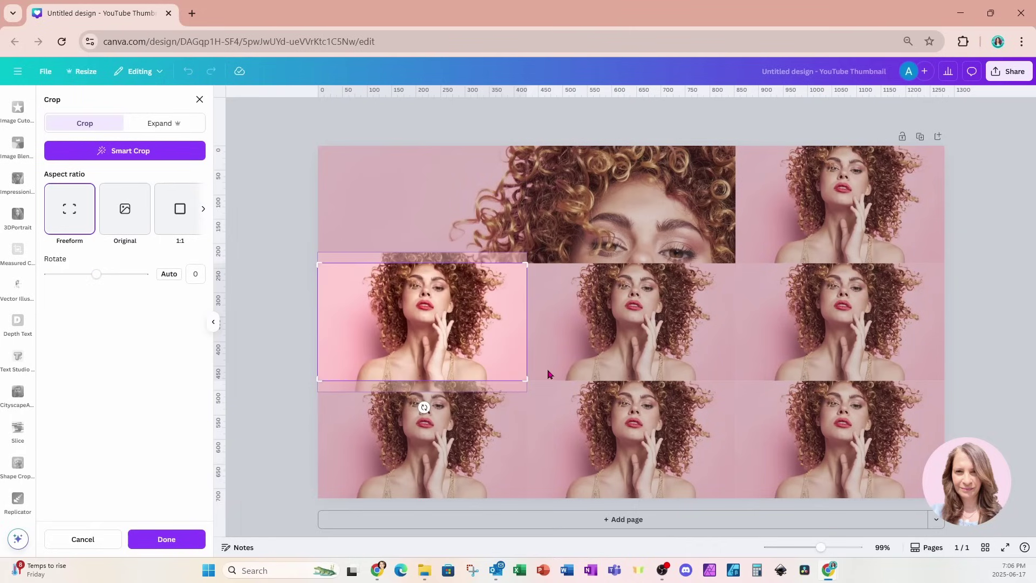
left_click_drag(526, 379, 945, 537)
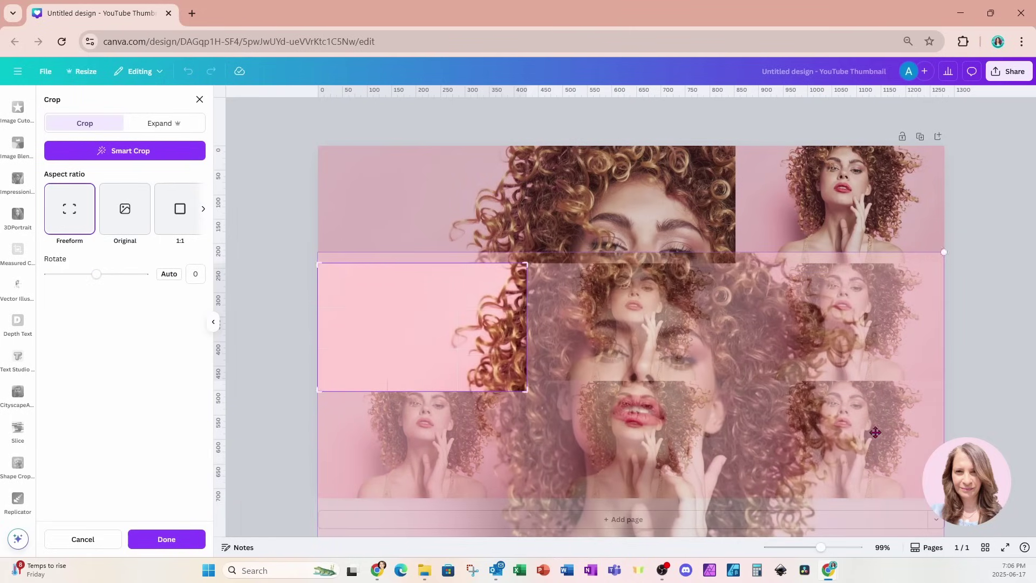
left_click_drag(874, 430, 866, 318)
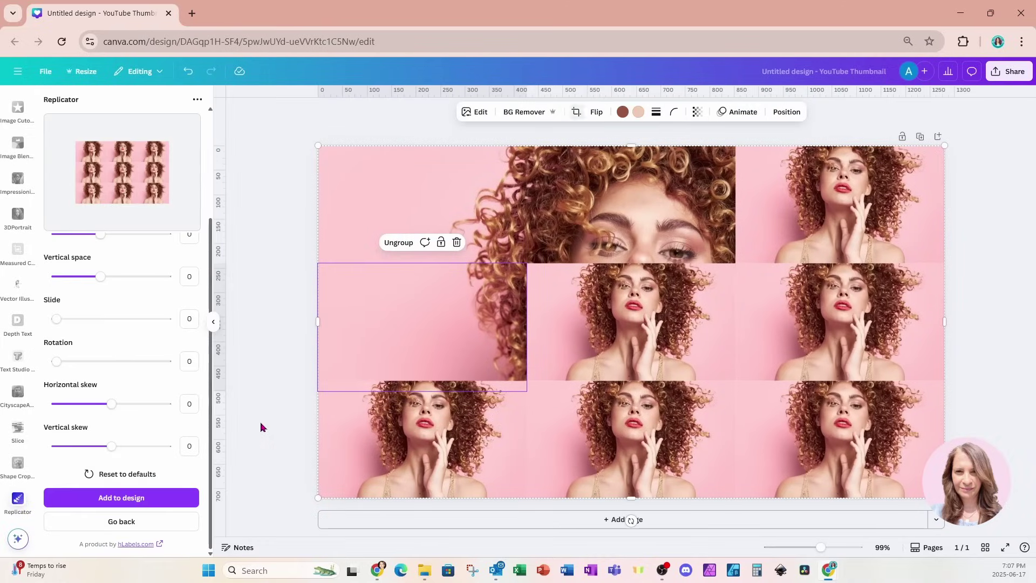
double_click(398, 437)
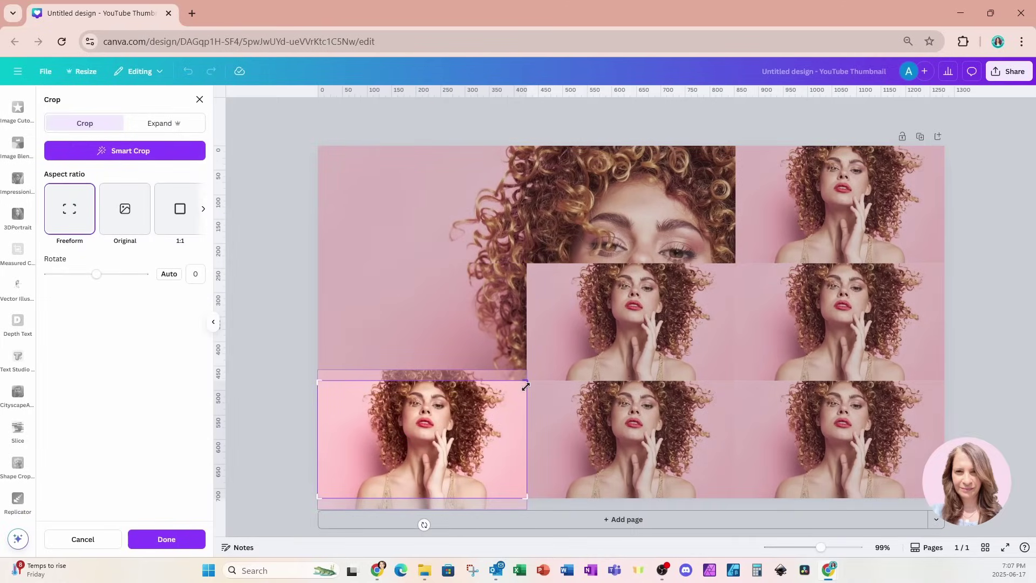
left_click_drag(526, 386, 863, 145)
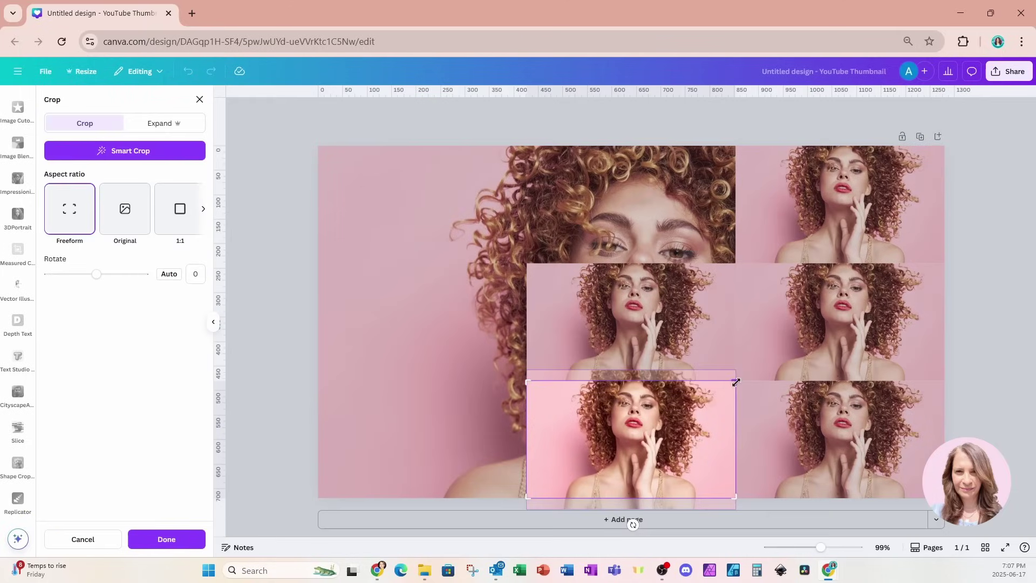
left_click_drag(736, 382, 944, 227)
left_click_drag(528, 227, 338, 275)
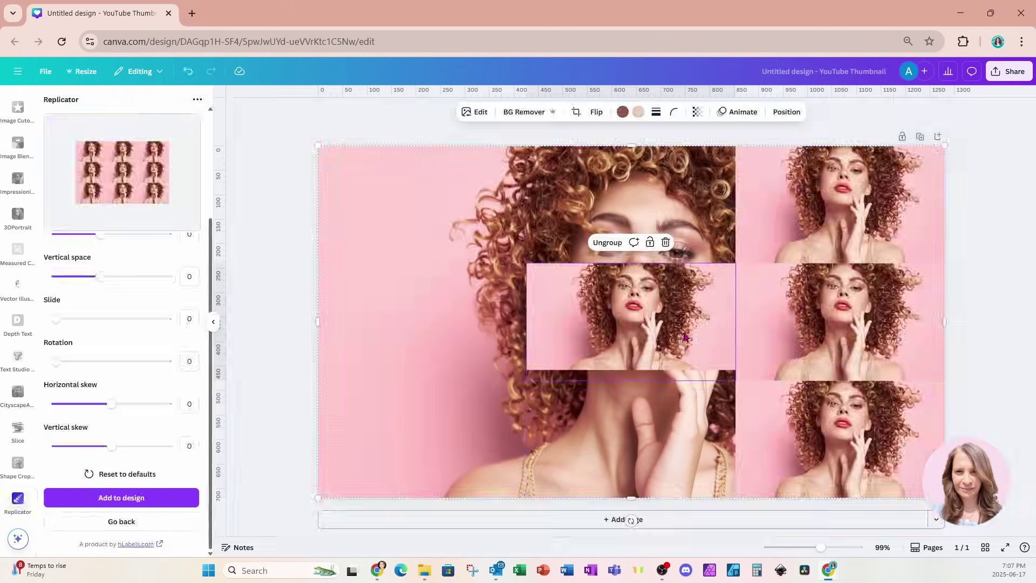
- Enlarge the middle, middle-right and top-right tiles' photos to complete the continuous portrait
double_click(684, 337)
left_click_drag(737, 260, 968, 252)
left_click_drag(466, 226, 326, 183)
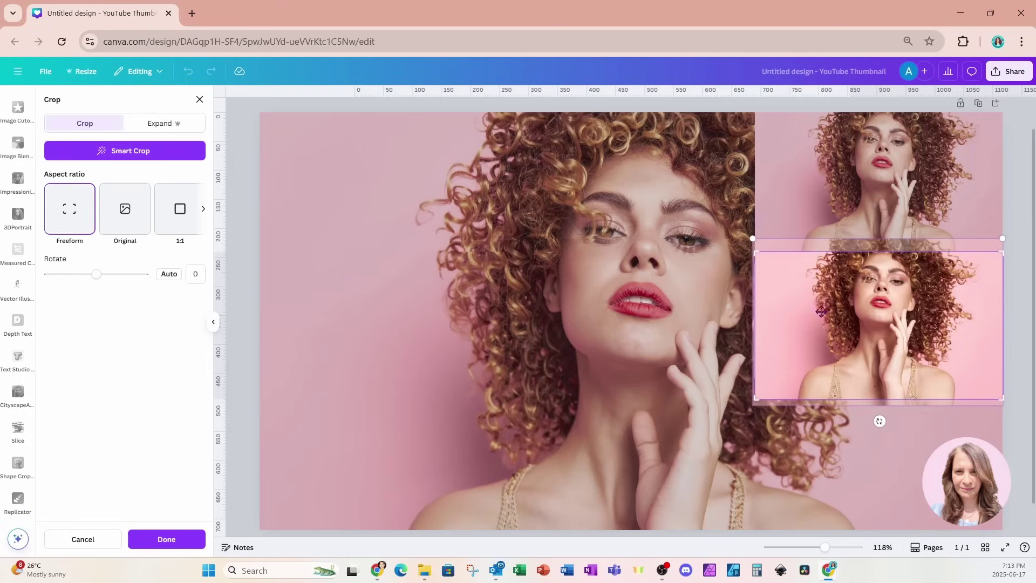
left_click_drag(754, 252, 497, 235)
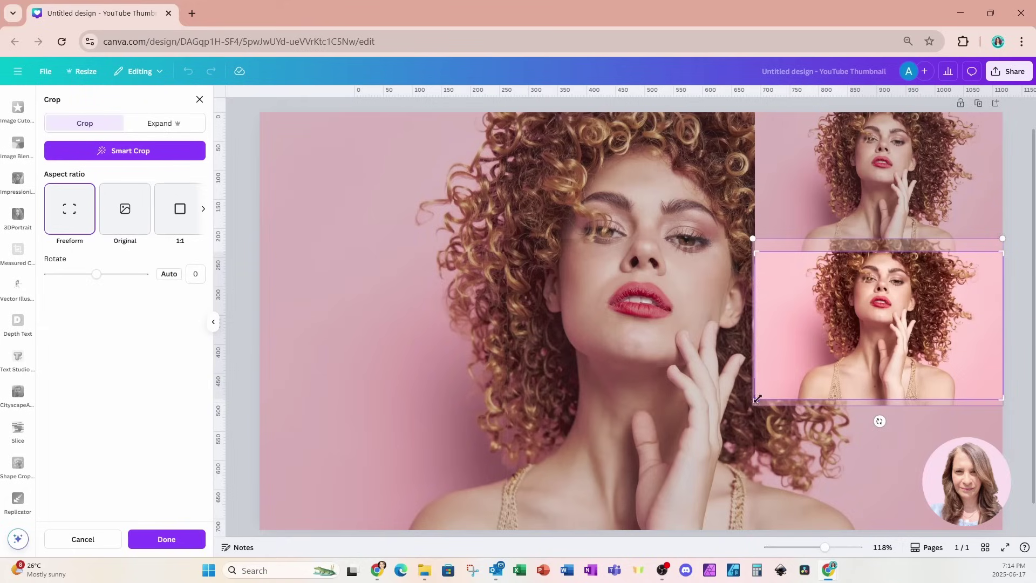
left_click_drag(758, 398, 397, 532)
key("ctrl+minus")
left_click_drag(422, 208, 300, 138)
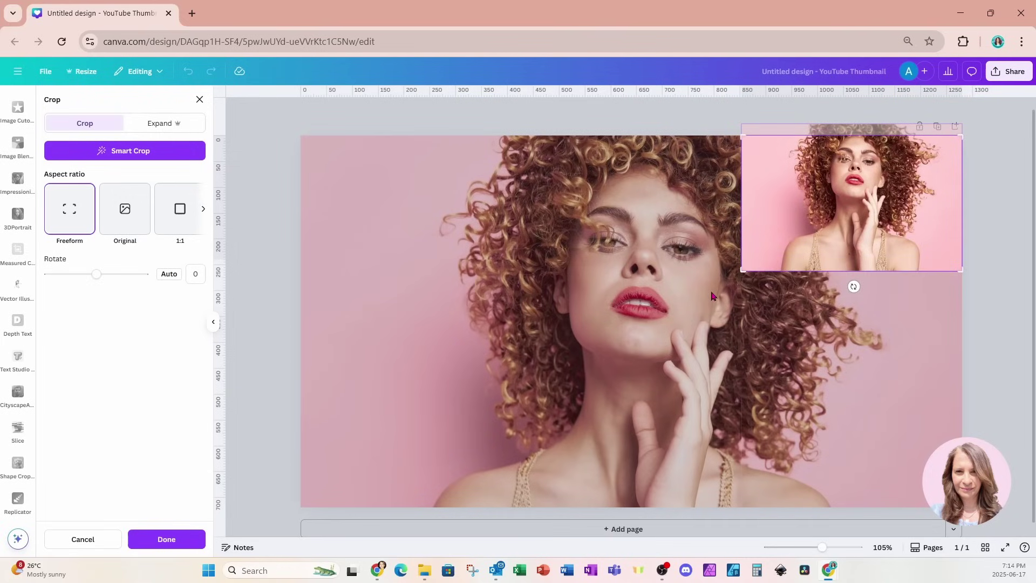
left_click_drag(744, 270, 305, 536)
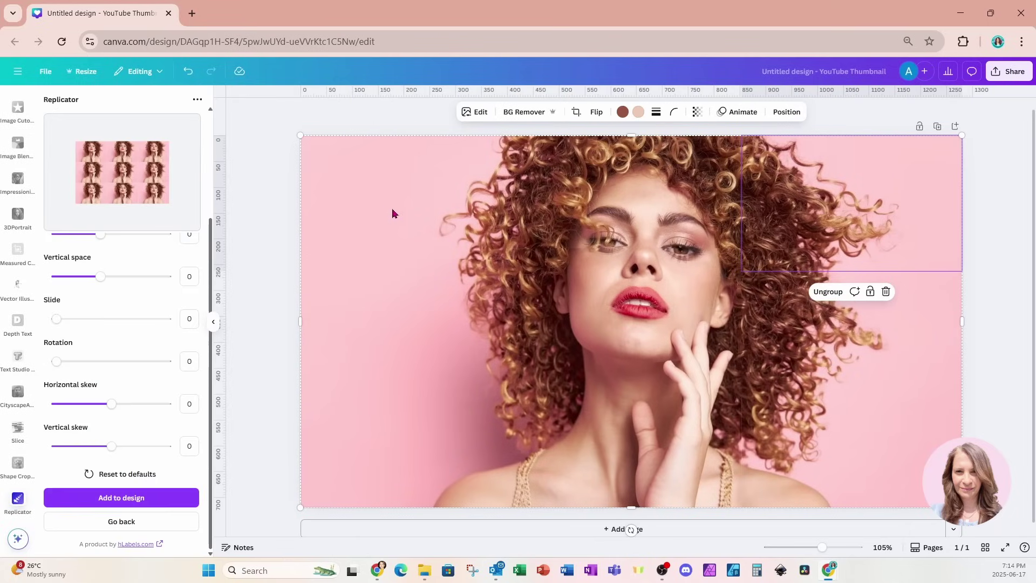
- Collapse the side panel, select the whole tile grid and ungroup it into nine separate images
left_click(214, 323)
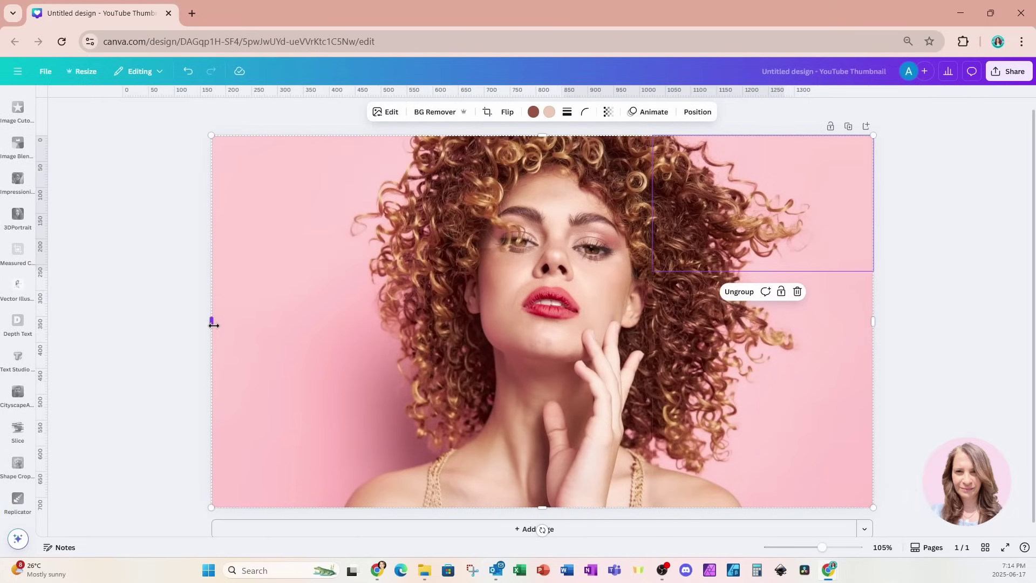
left_click(338, 249)
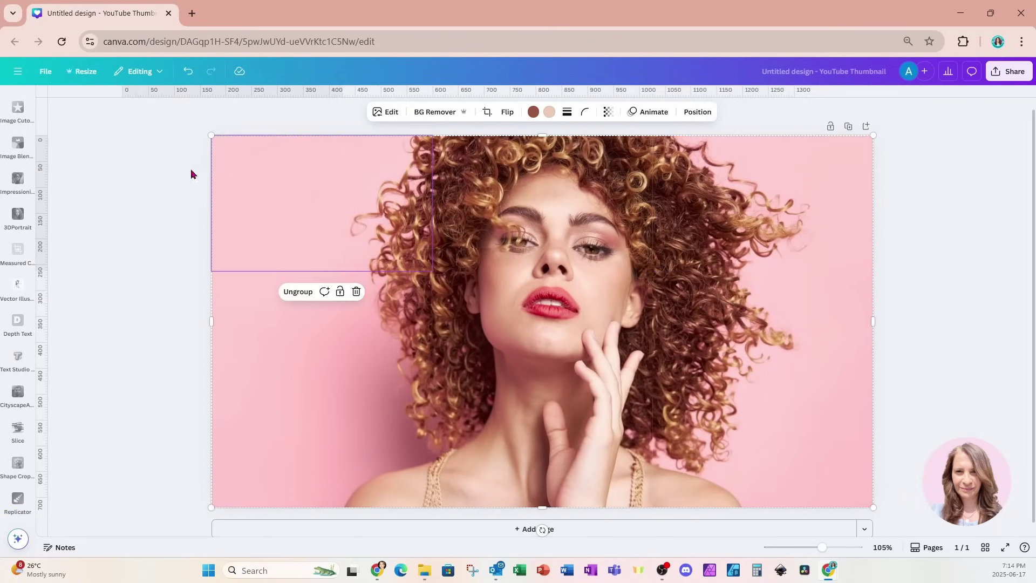
left_click_drag(180, 179, 921, 456)
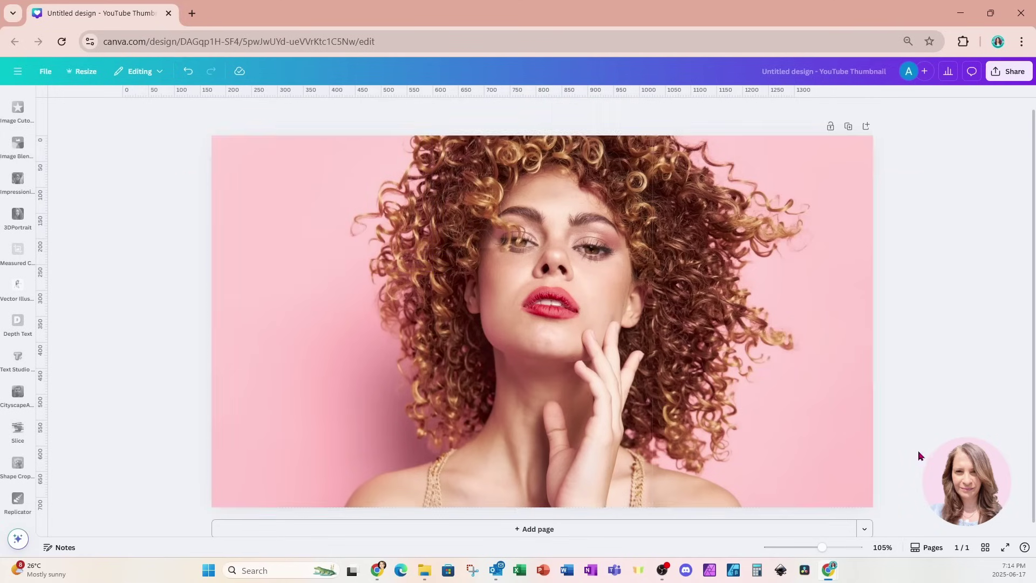
left_click(625, 211)
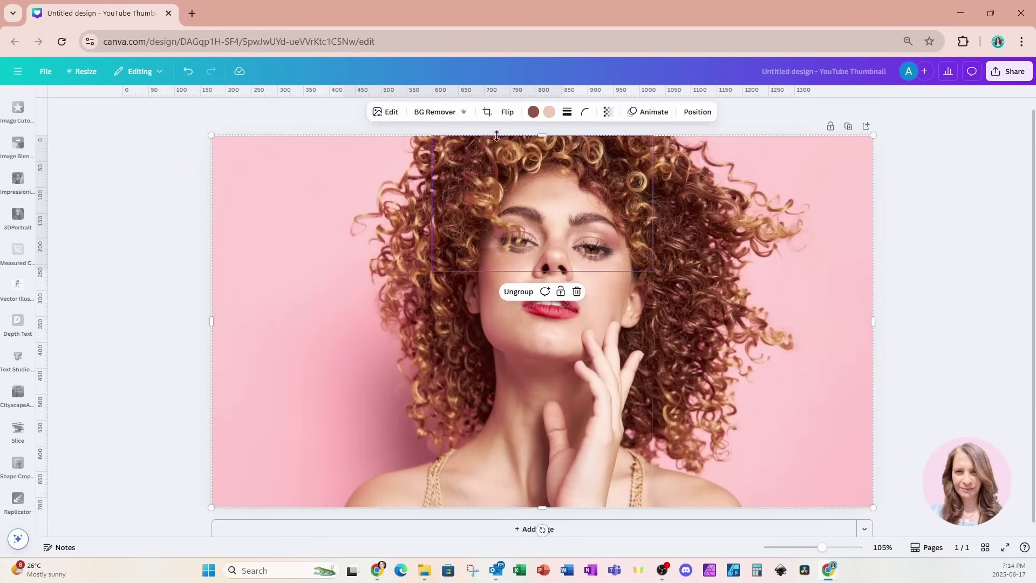
left_click(473, 136)
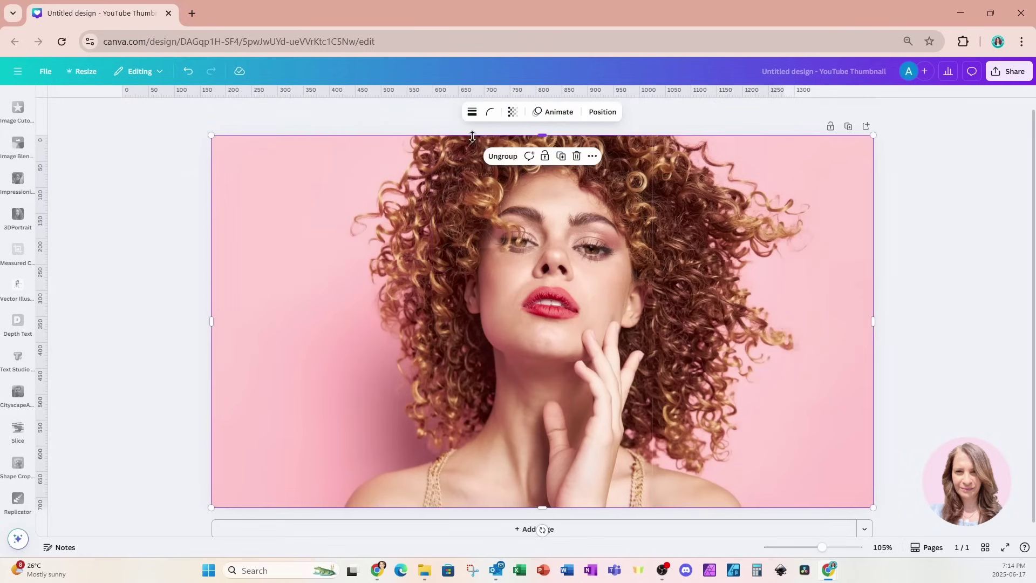
left_click(497, 158)
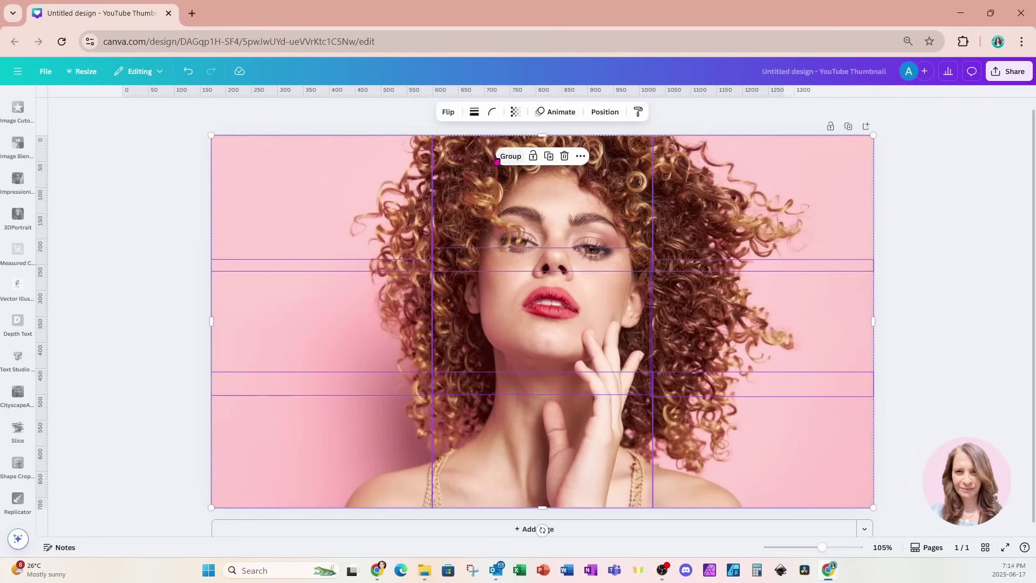
left_click(575, 323)
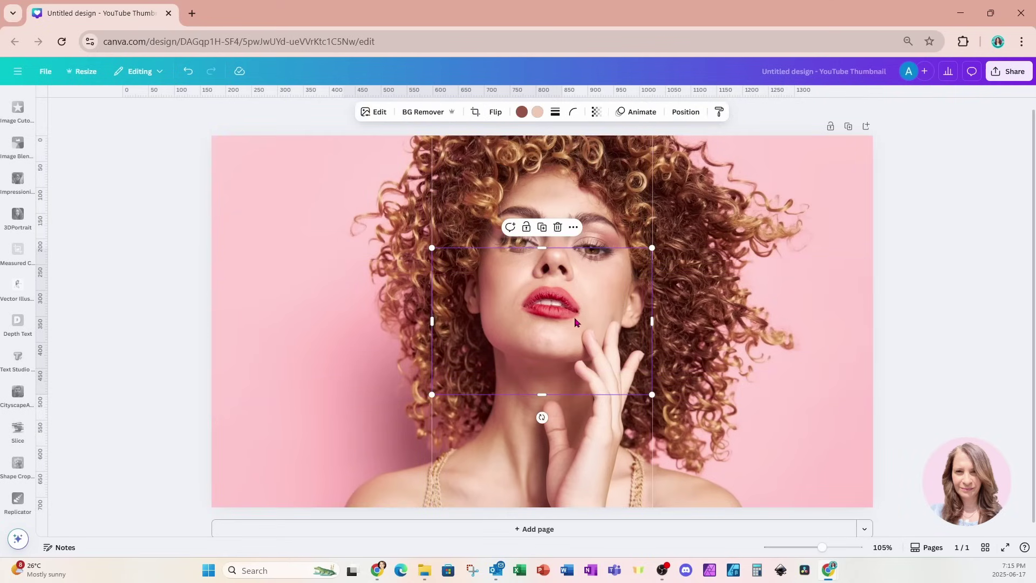
- Apply the Screen app's Semitone halftone to the centre tile with scale 2.12 and amount 0.06
left_click(379, 112)
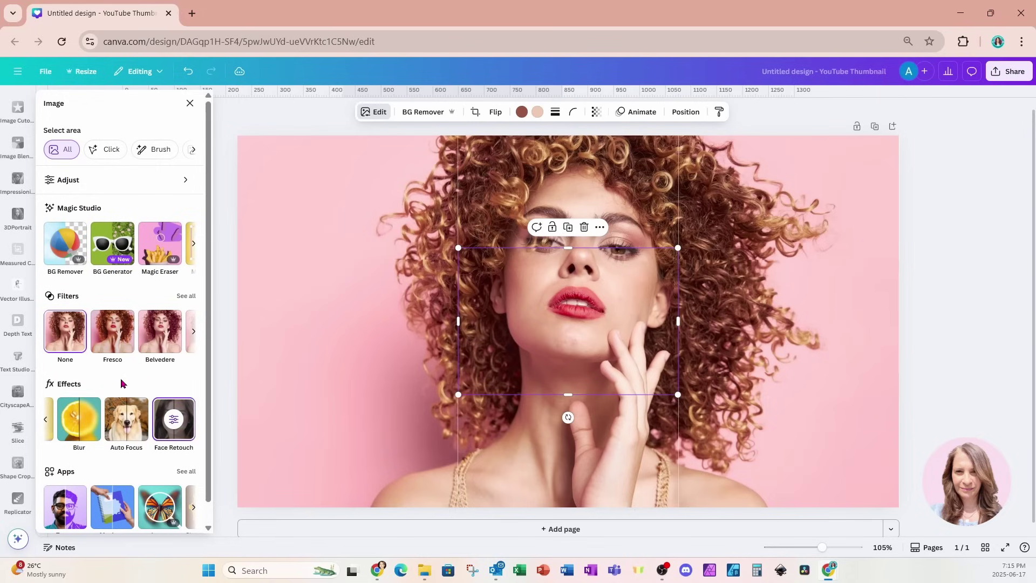
scroll(123, 384, "down", 1)
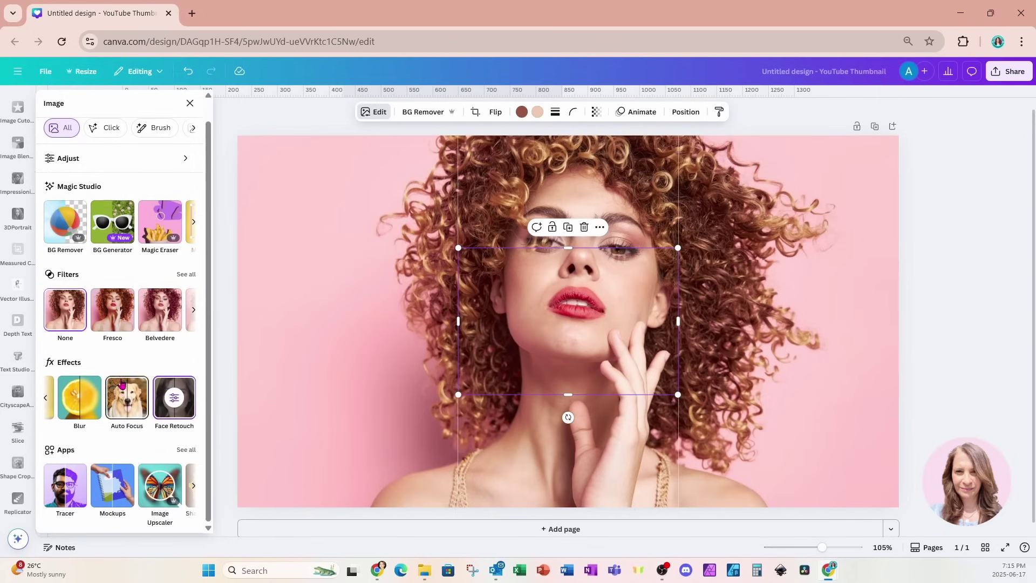
left_click(193, 489)
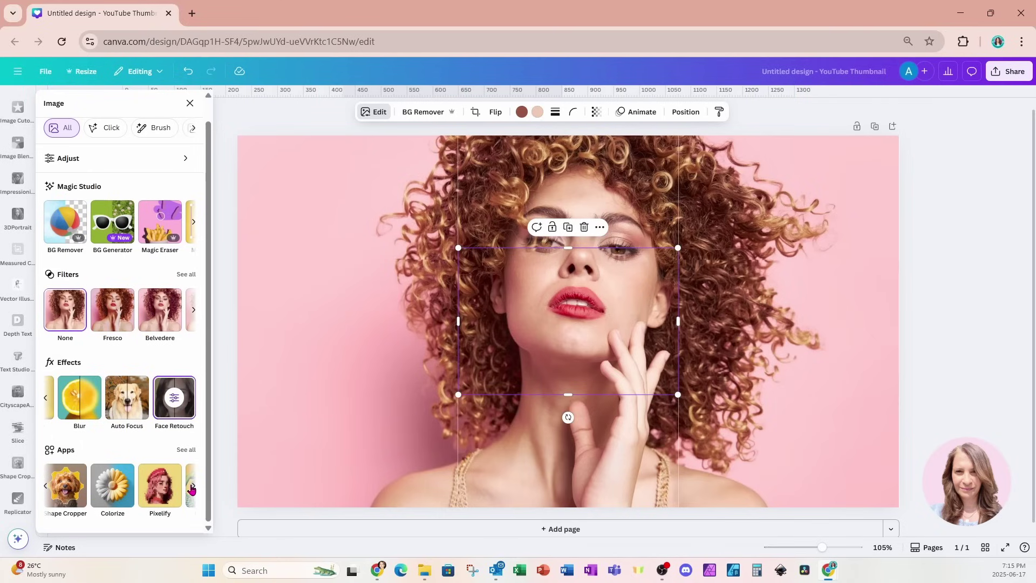
left_click(193, 489)
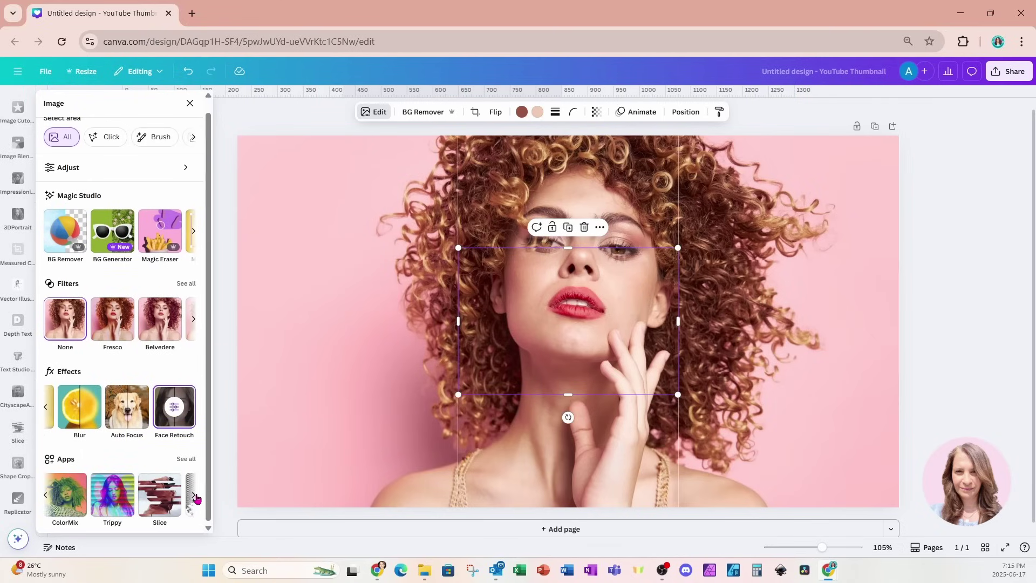
left_click(194, 496)
left_click(81, 501)
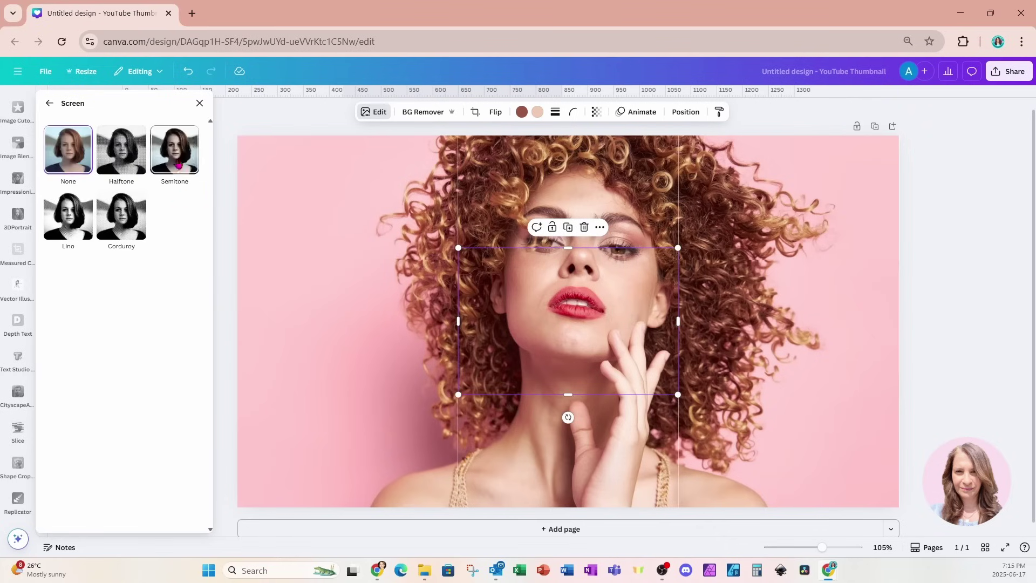
left_click(172, 150)
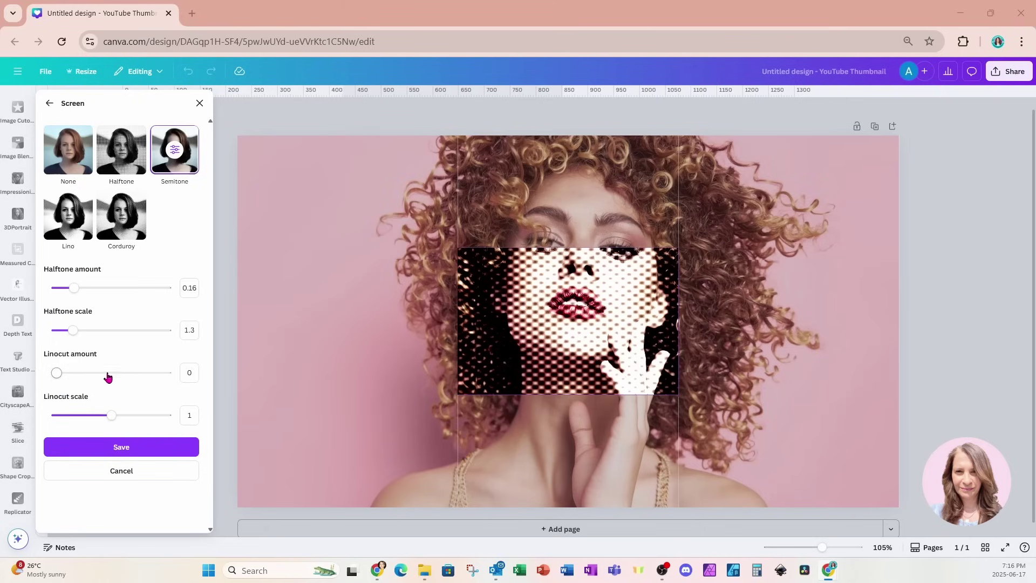
left_click_drag(76, 335, 119, 334)
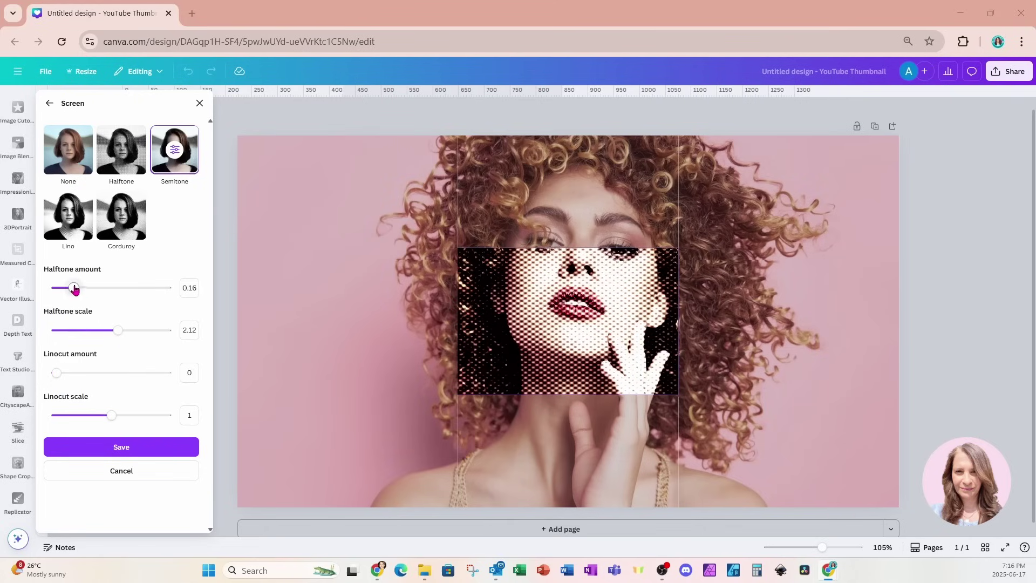
left_click_drag(74, 287, 63, 290)
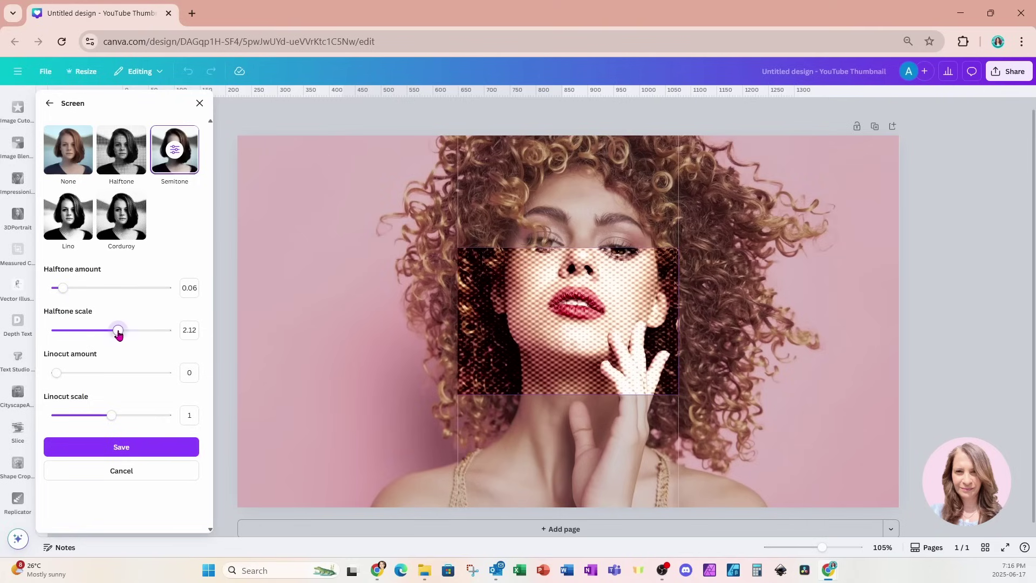
left_click_drag(118, 331, 145, 335)
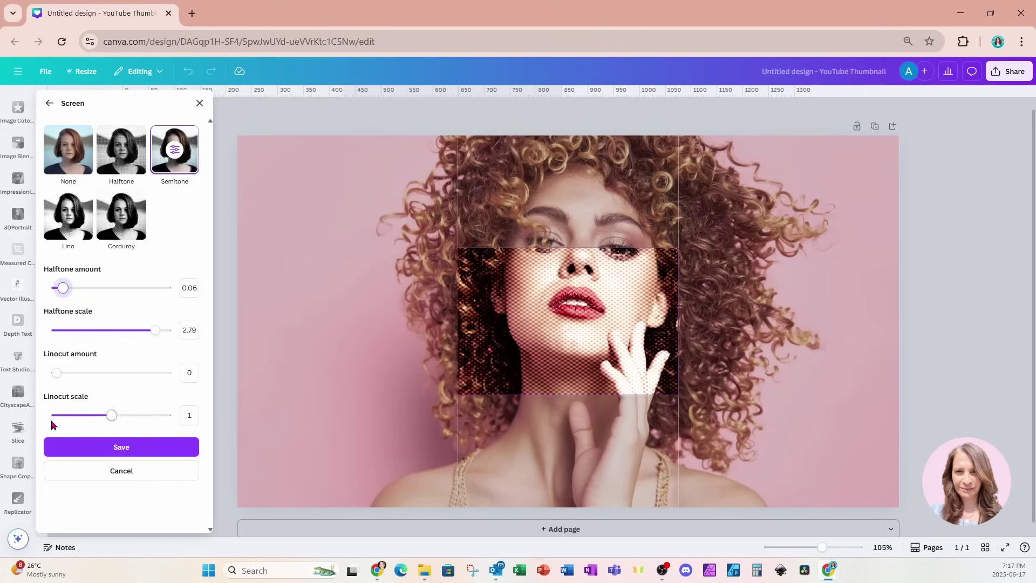
left_click(80, 448)
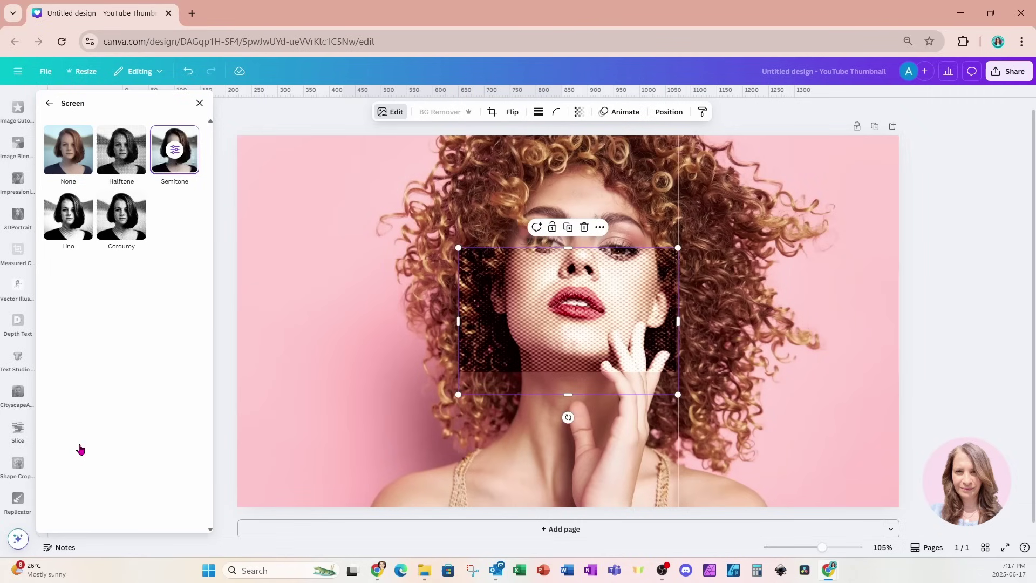
- Give the bottom-right tile a Semitone halftone at a coarser 2.76 scale
left_click(781, 450)
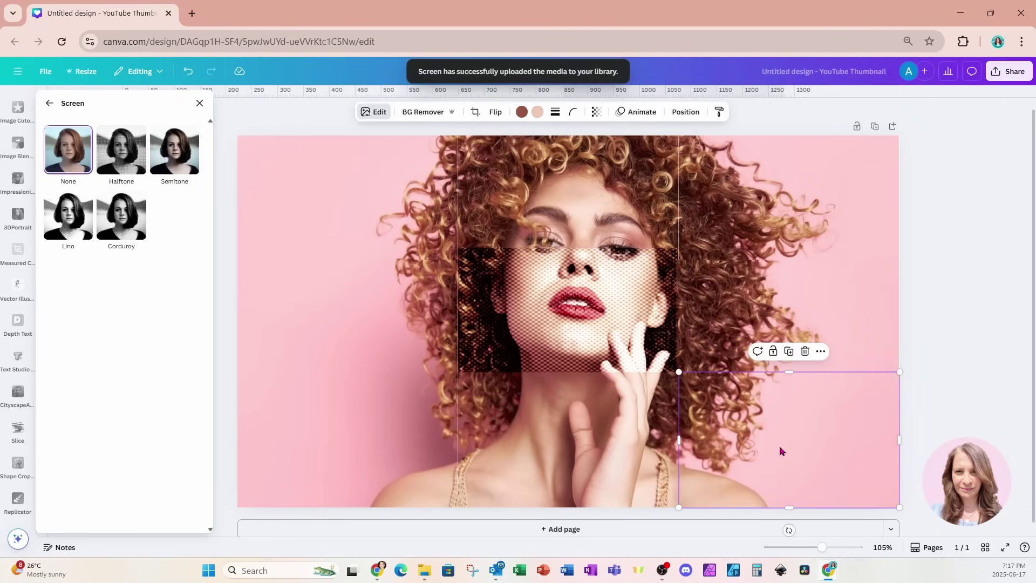
left_click(183, 162)
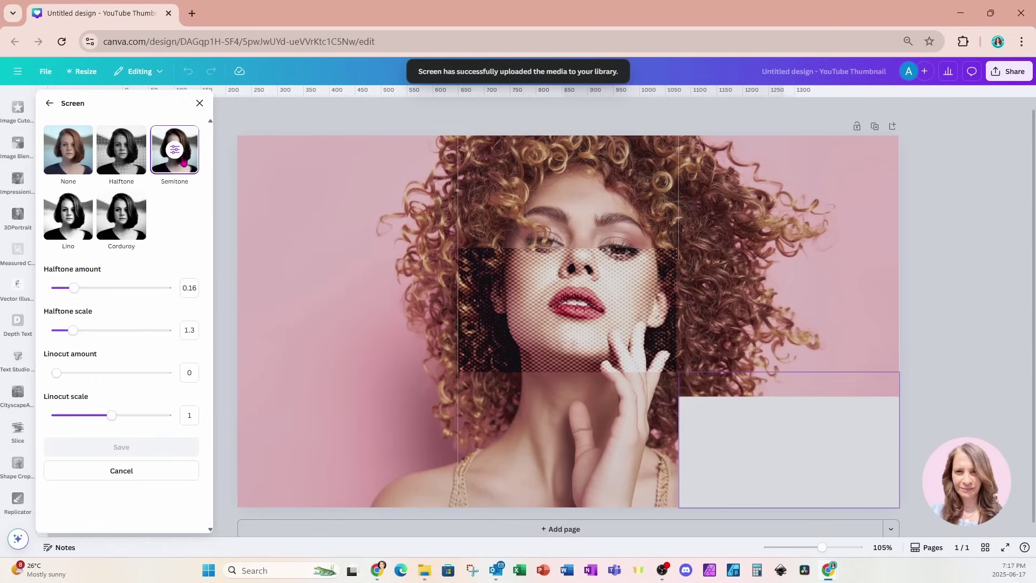
left_click_drag(73, 330, 155, 332)
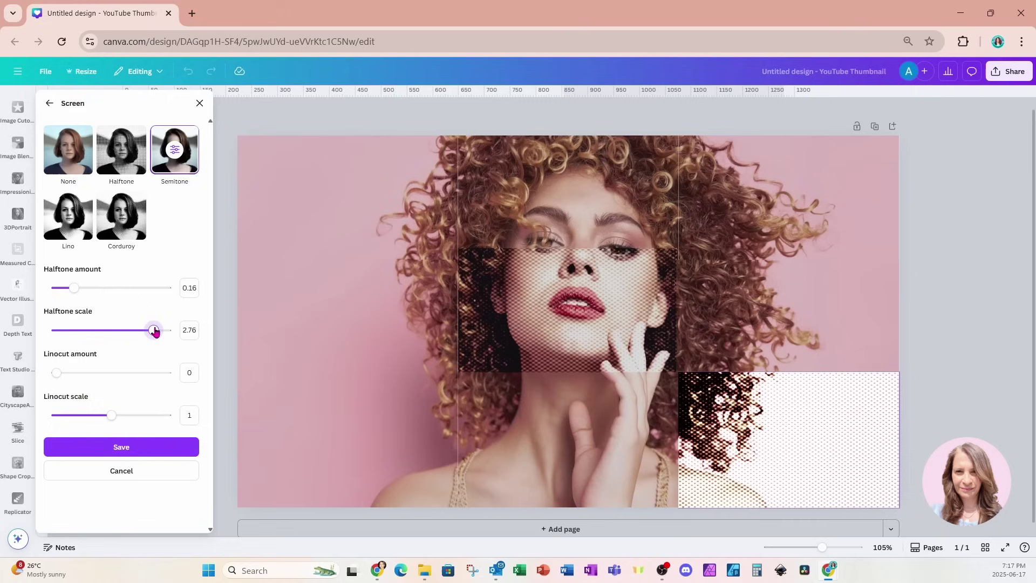
left_click(107, 455)
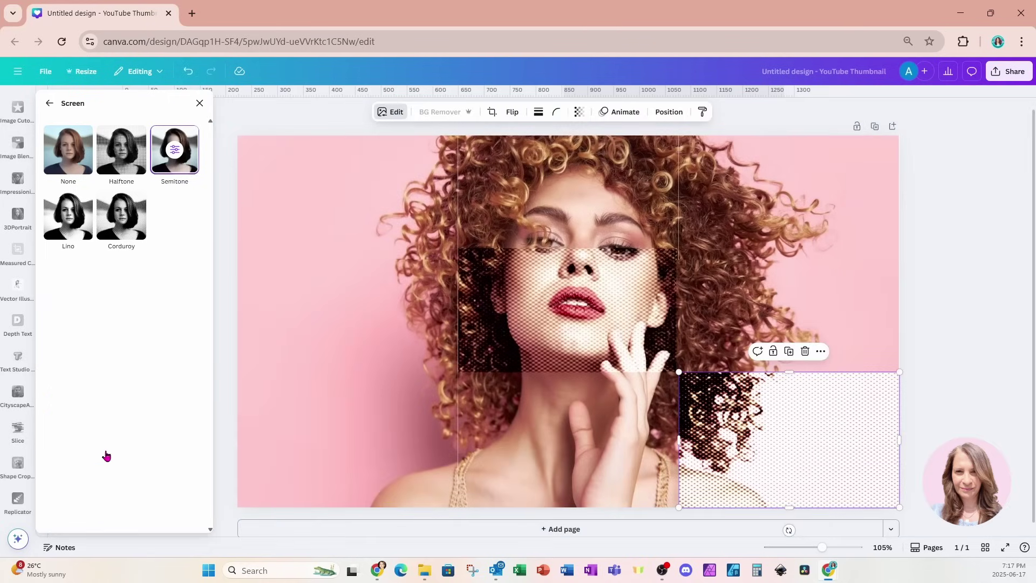
left_click(362, 194)
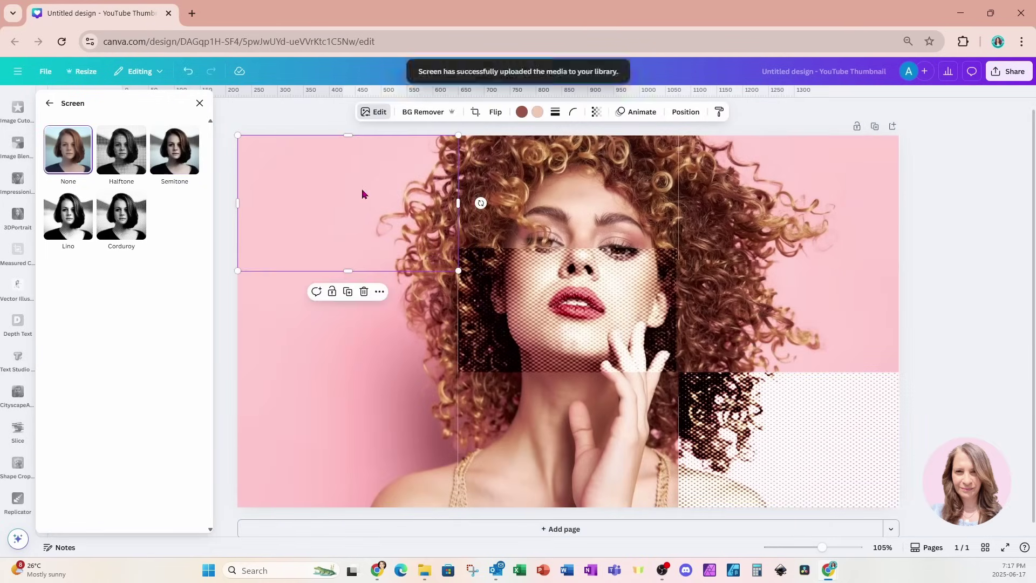
- Apply the Outrun Color Pop filter to the top-left tile
left_click(381, 117)
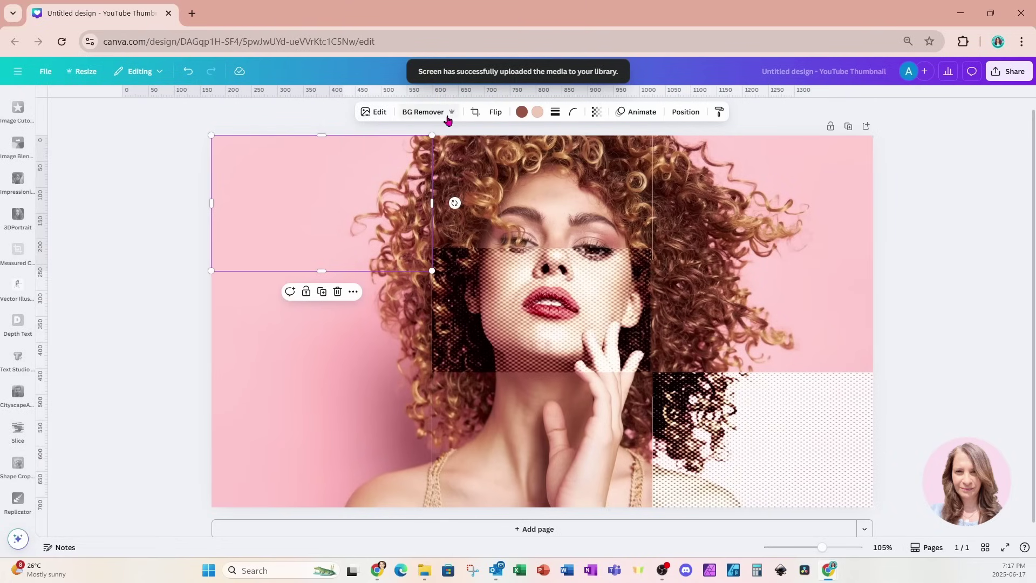
left_click(381, 111)
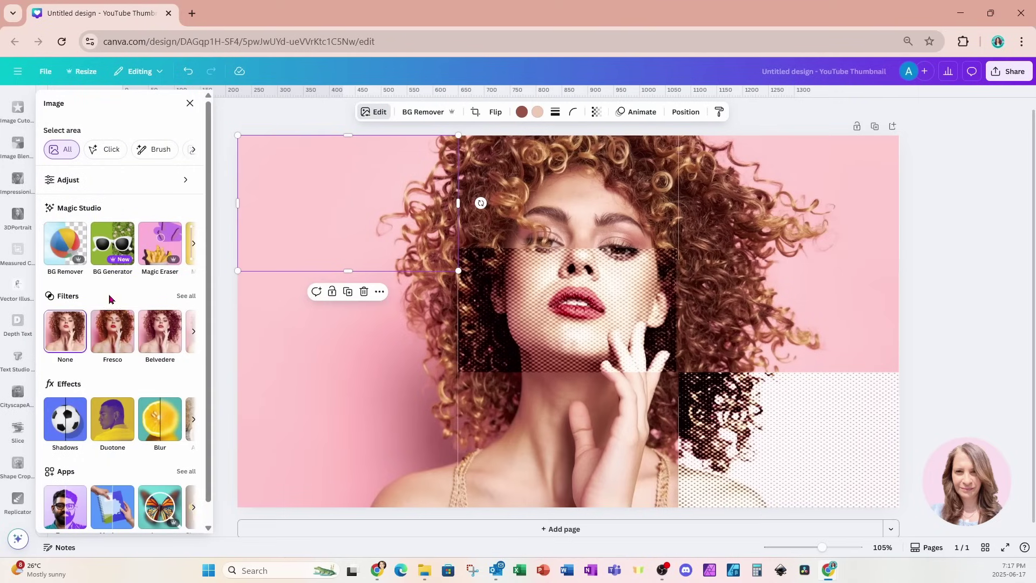
left_click(186, 296)
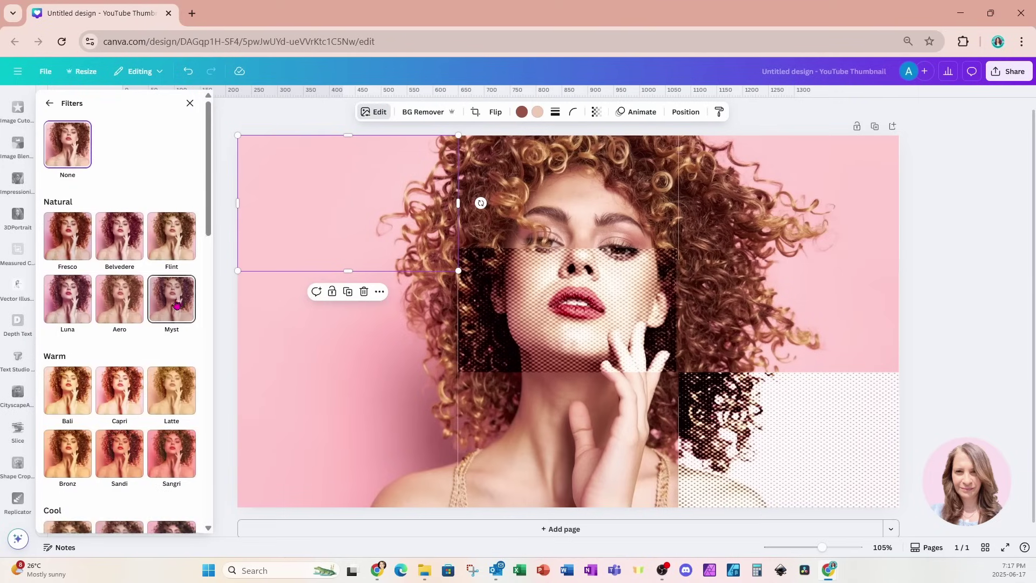
scroll(176, 303, "down", 6)
scroll(174, 305, "down", 8)
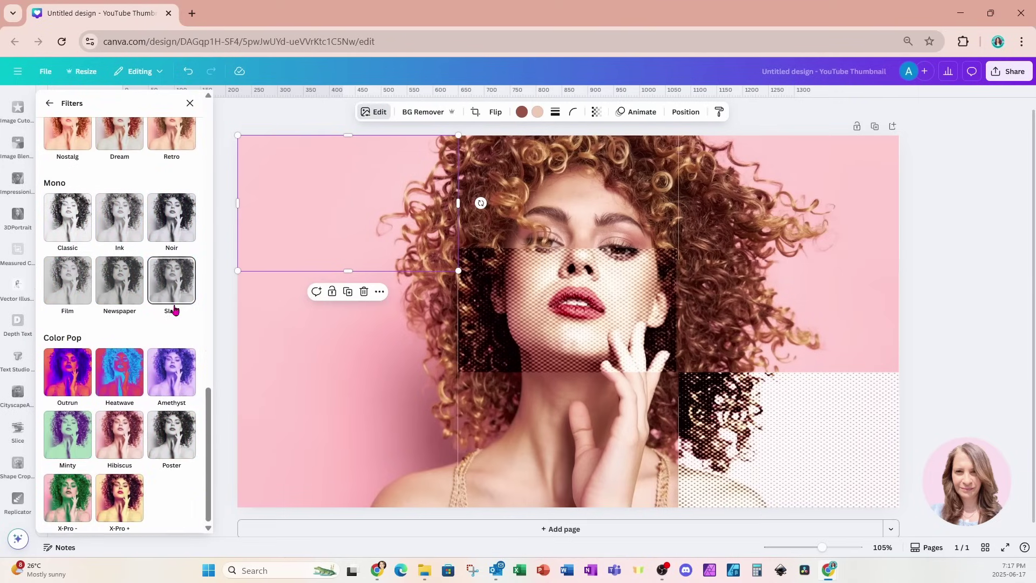
left_click(81, 386)
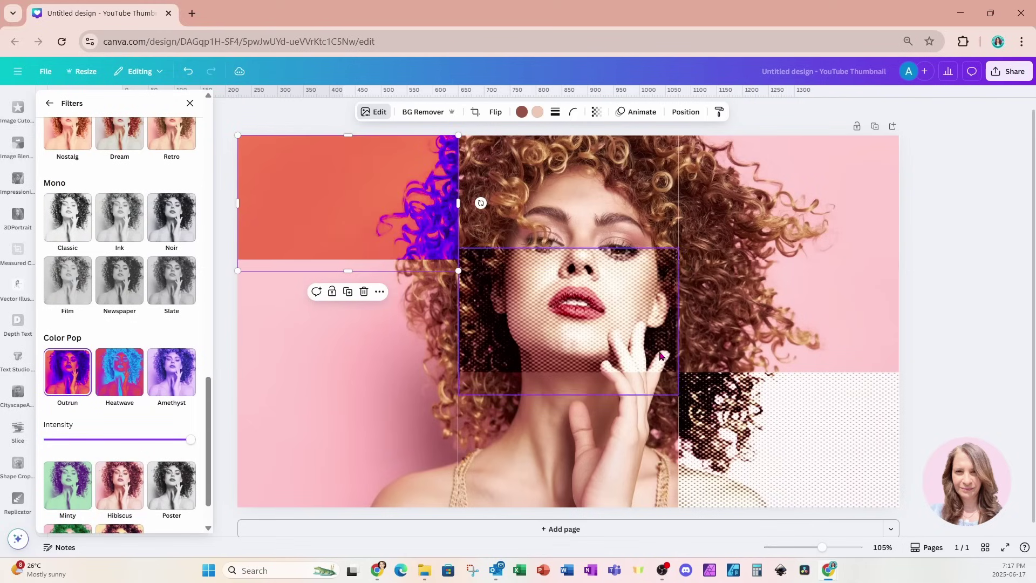
- Apply Outrun to the middle-right tile at about 45% intensity and to the bottom-left at reduced intensity
left_click(806, 336)
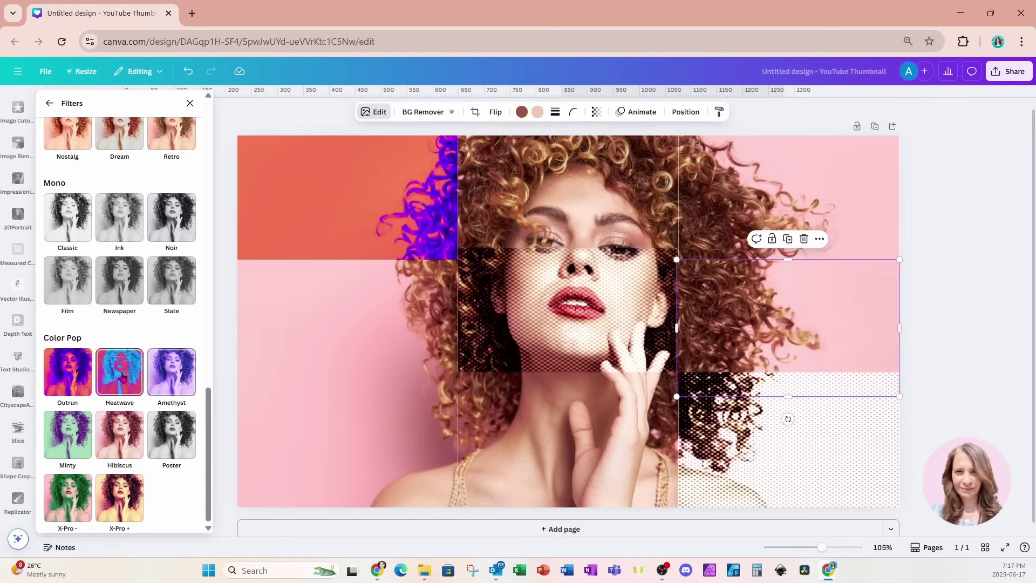
left_click(70, 382)
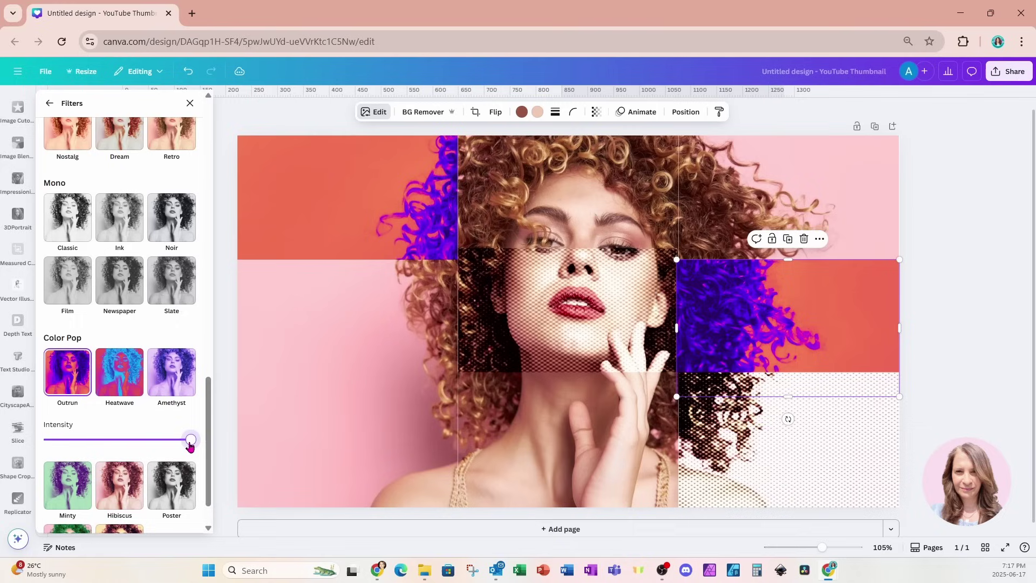
left_click_drag(190, 443, 123, 445)
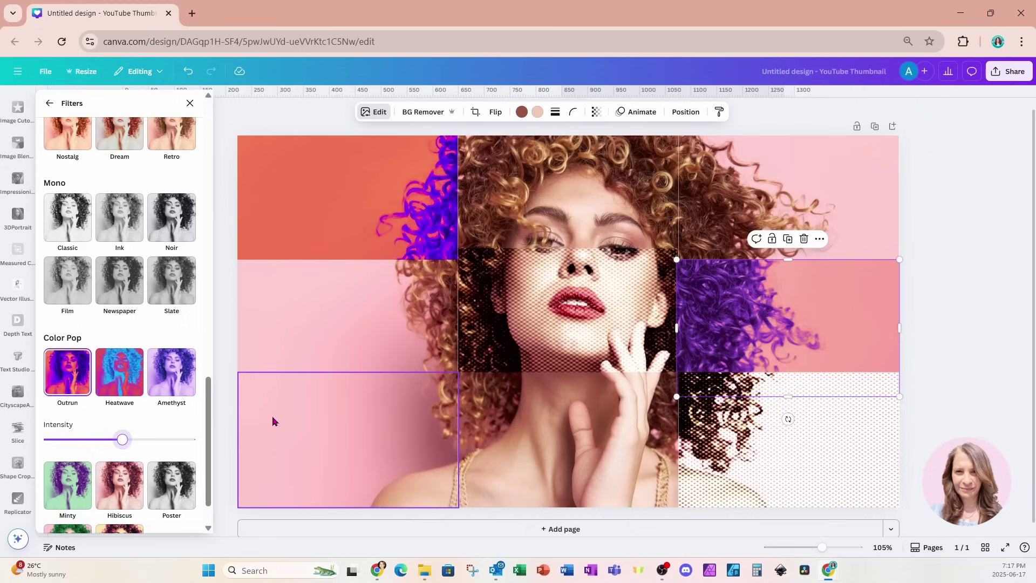
left_click(330, 443)
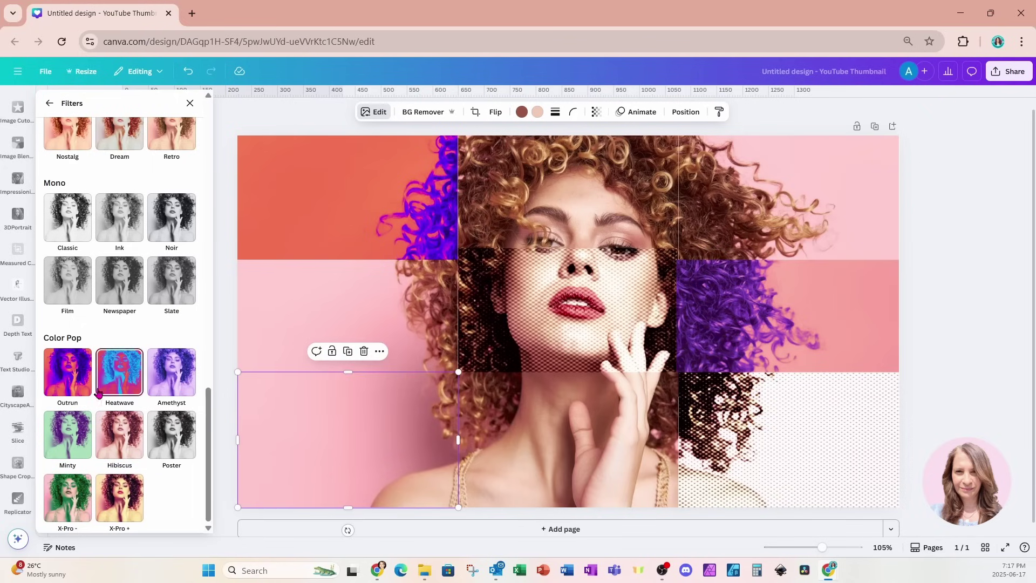
left_click(79, 384)
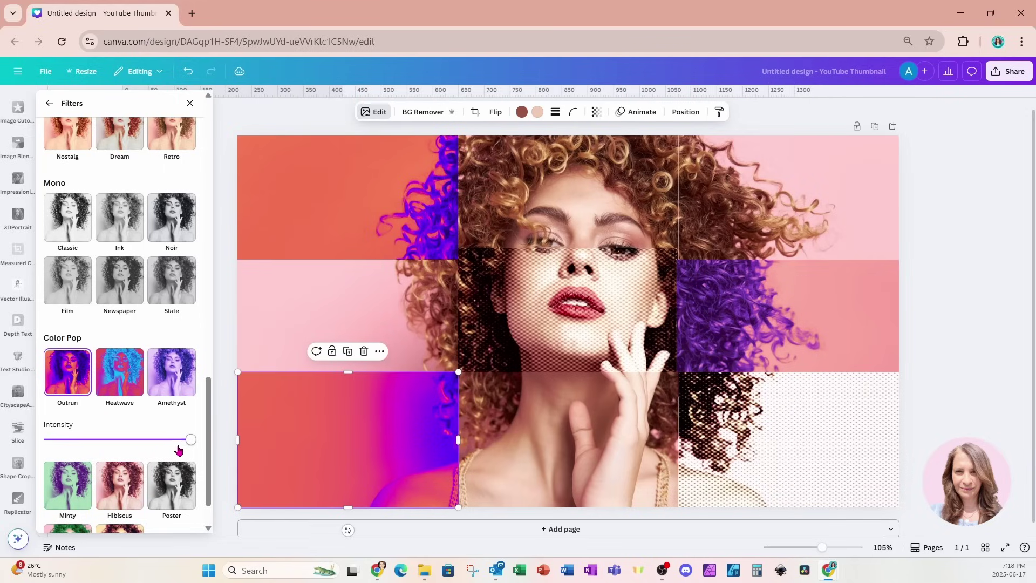
left_click_drag(193, 449, 159, 448)
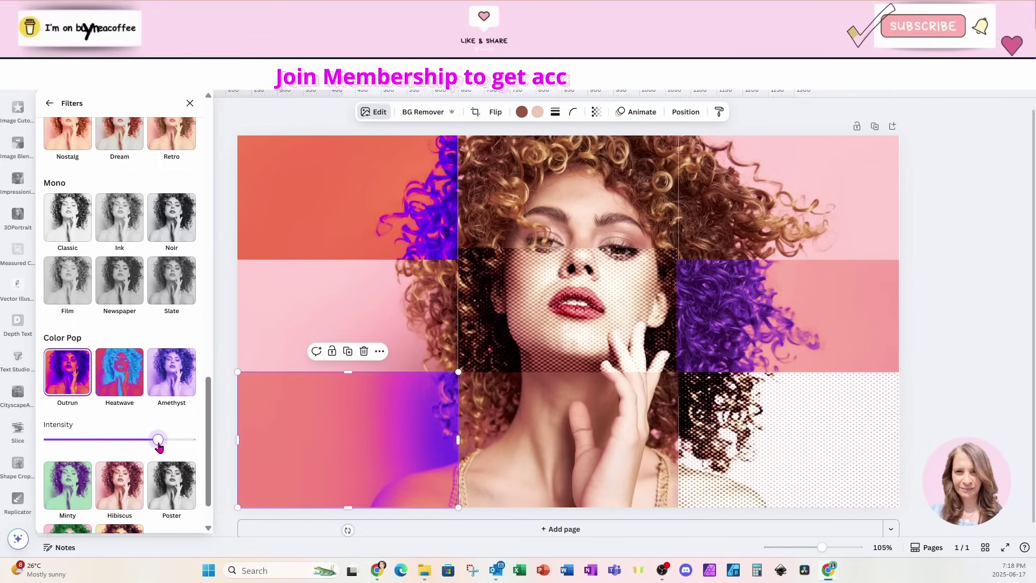
- Apply the Mono Classic filter to the middle-left, bottom-middle and top-right tiles
left_click(358, 301)
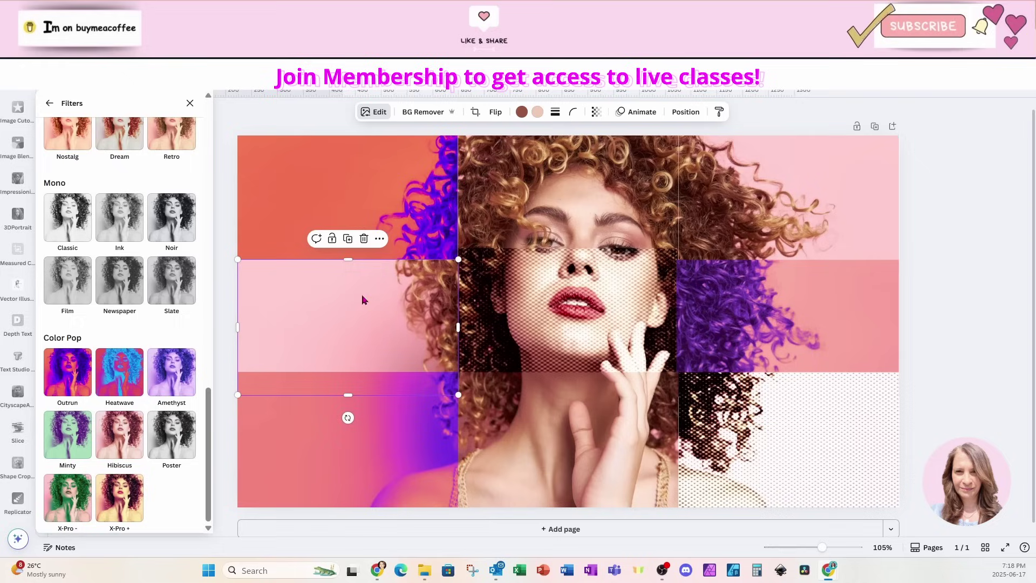
left_click(70, 221)
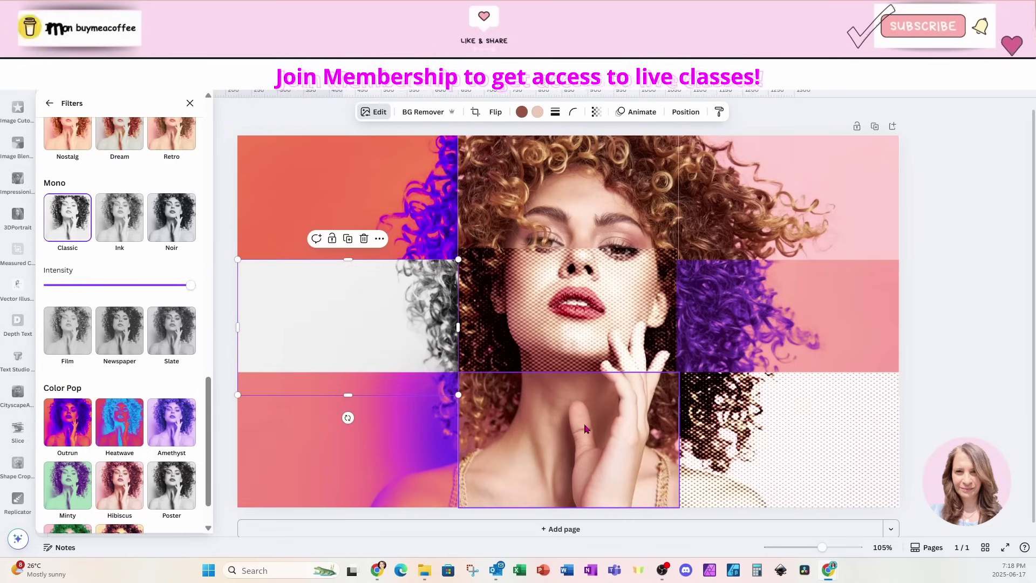
left_click(626, 405)
left_click(75, 221)
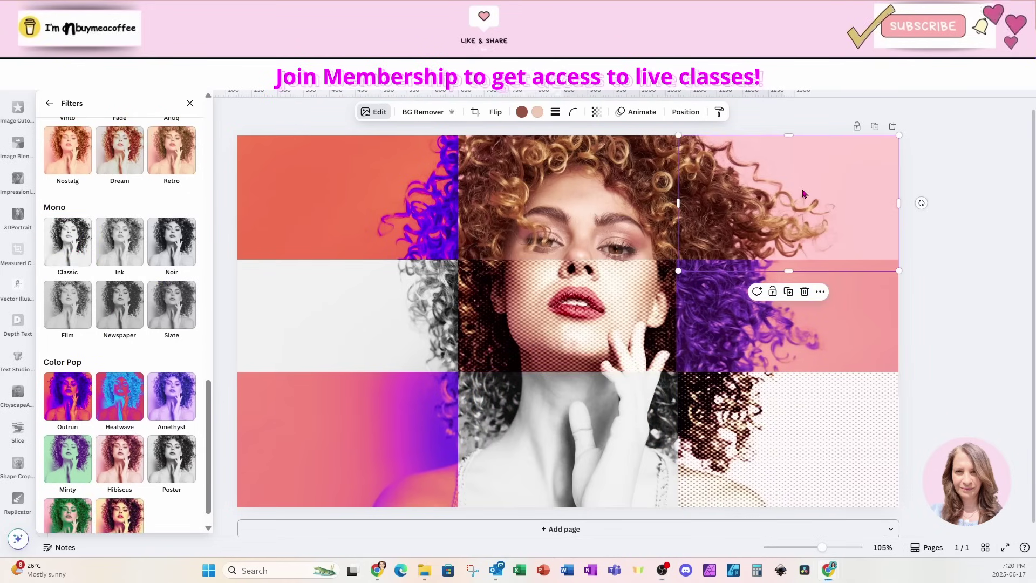
left_click(80, 252)
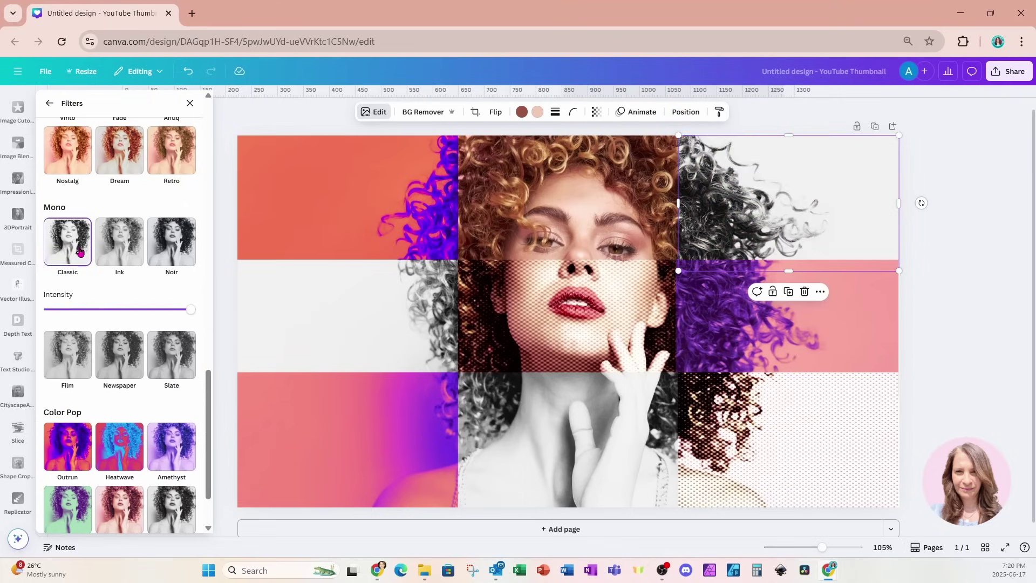